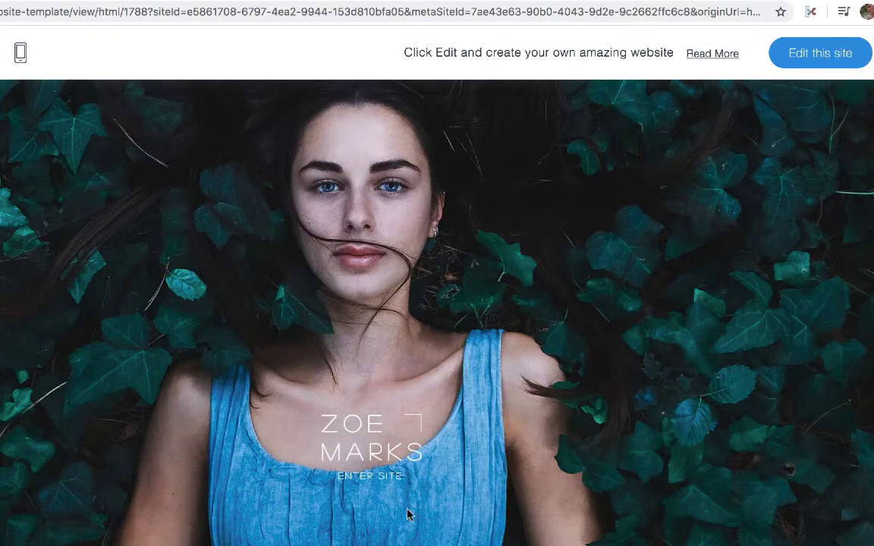
# Step: Enter the previewed photography site and look through the photos in its portfolio grid
pyautogui.click(384, 476)
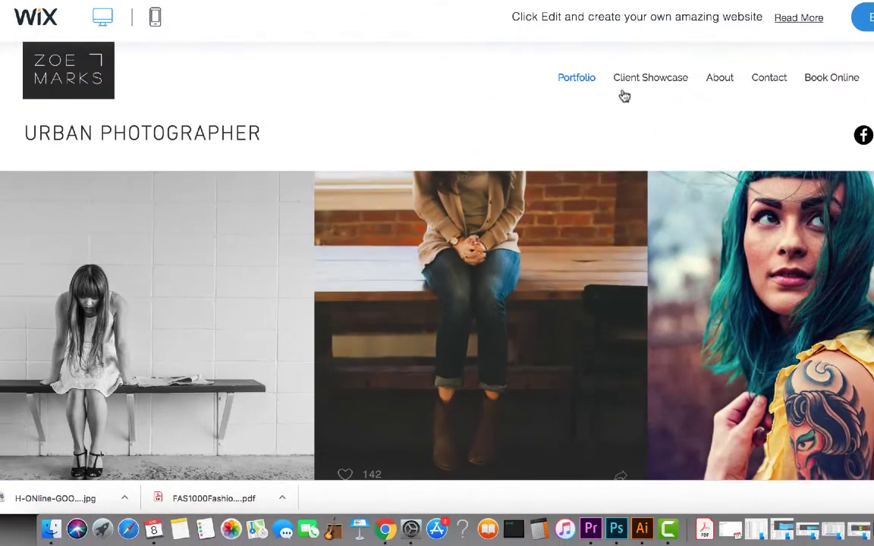
pyautogui.scroll(-5, 476, 345)
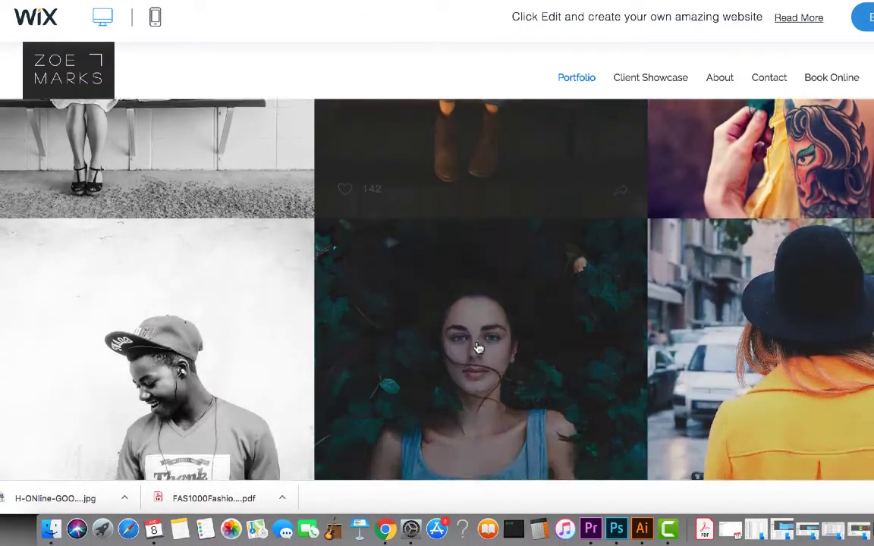
pyautogui.scroll(-6, 479, 348)
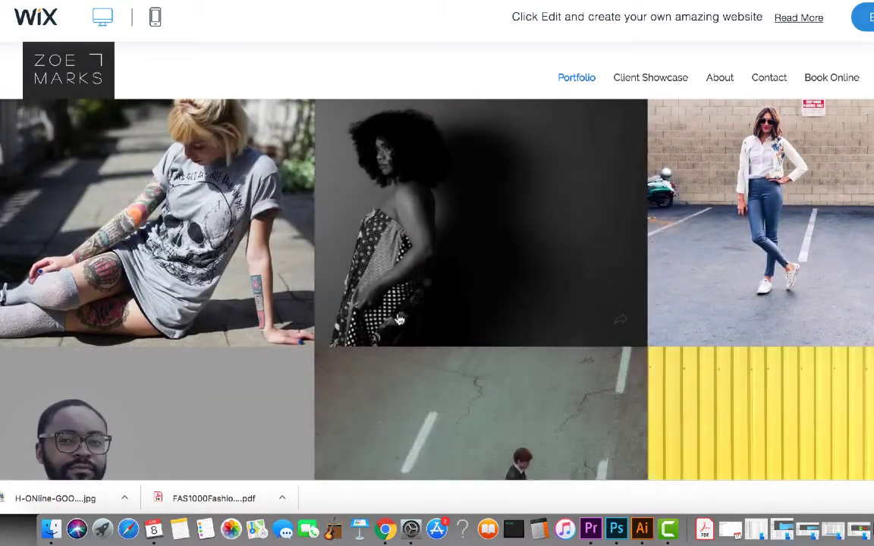
pyautogui.scroll(-10, 400, 319)
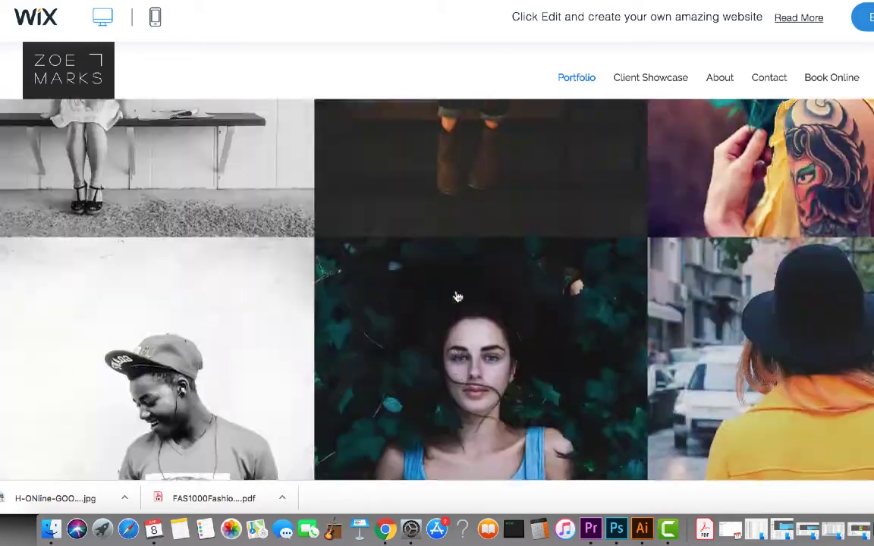
pyautogui.scroll(4, 457, 297)
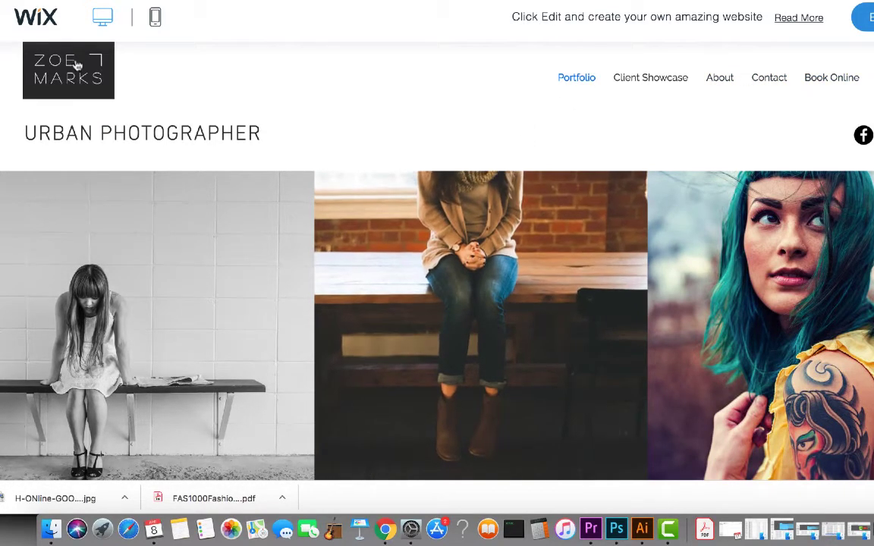
pyautogui.scroll(-8, 180, 300)
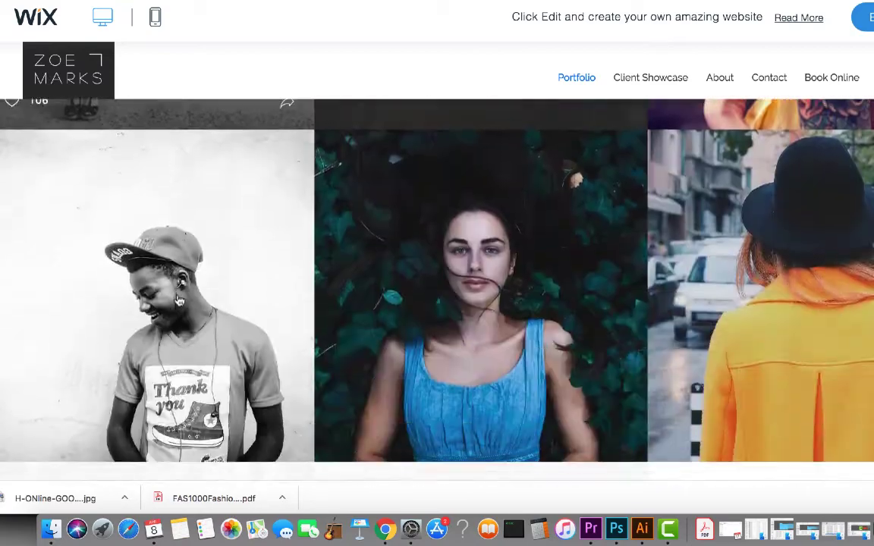
pyautogui.scroll(-10, 180, 300)
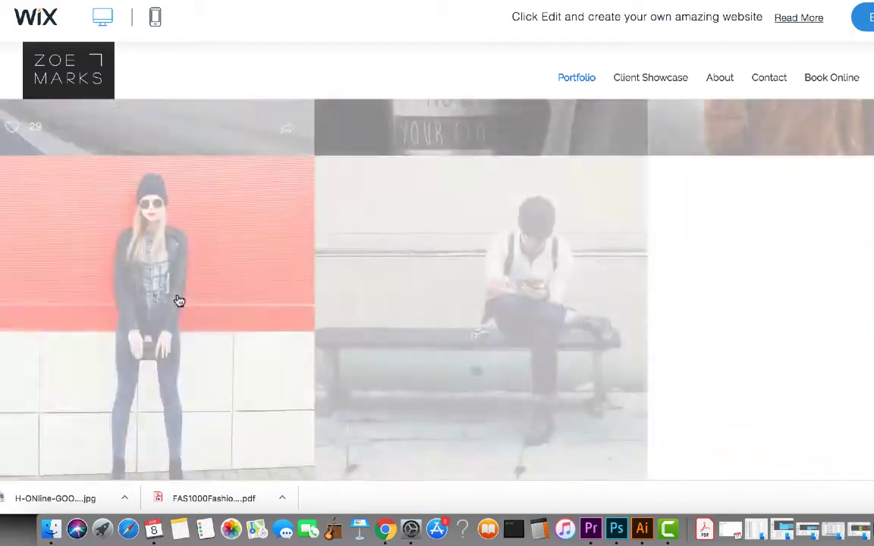
pyautogui.scroll(10, 180, 301)
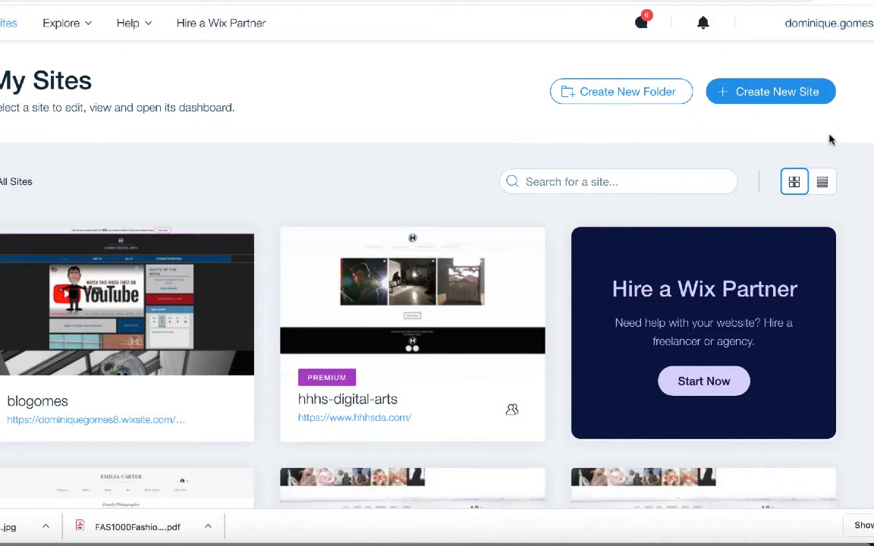
# Step: Start creating a new site and choose Photography as the kind of website
pyautogui.click(771, 100)
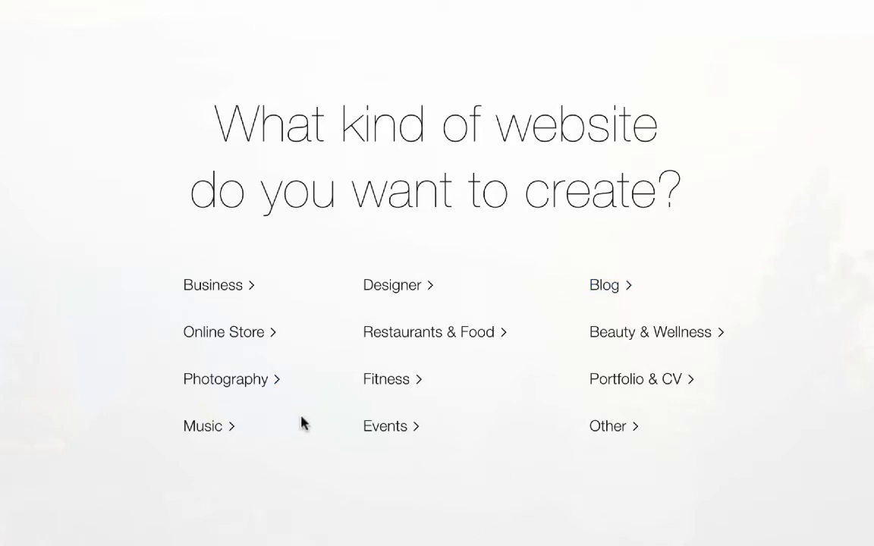
pyautogui.click(231, 383)
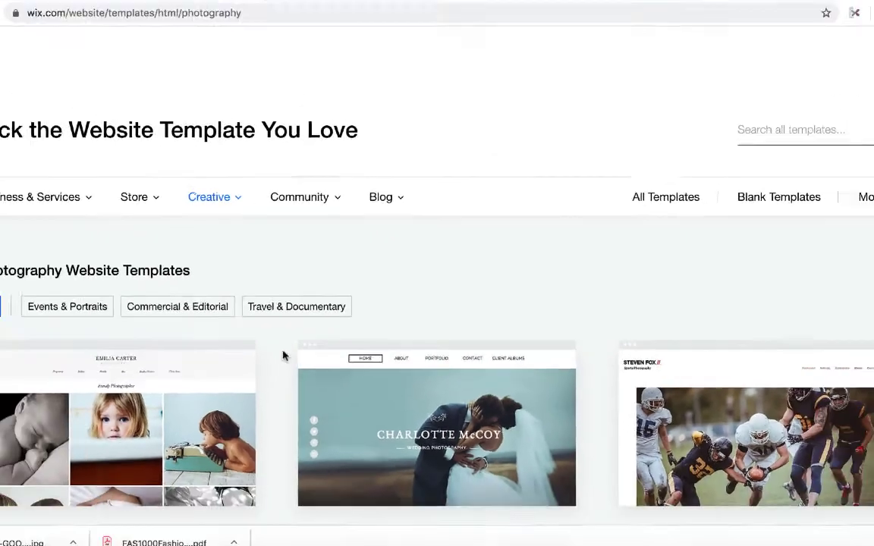
# Step: Browse the photography website templates and open the preview of the Urban Photography template
pyautogui.scroll(-2, 324, 311)
pyautogui.scroll(-10, 324, 311)
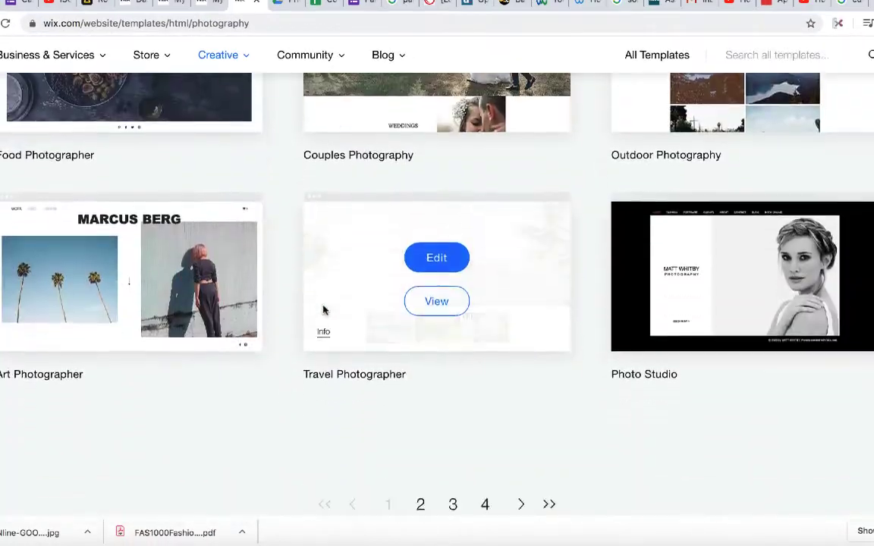
pyautogui.scroll(4, 325, 309)
pyautogui.scroll(6, 322, 310)
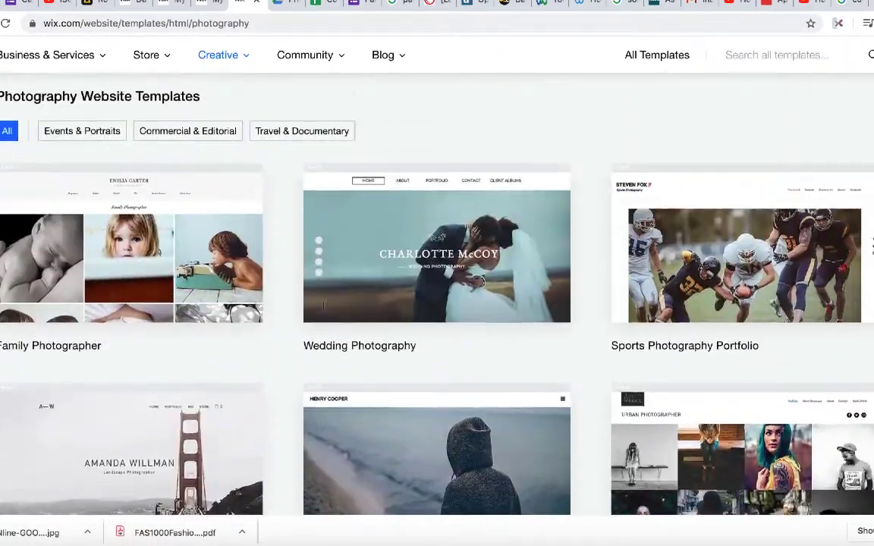
pyautogui.scroll(-1, 323, 309)
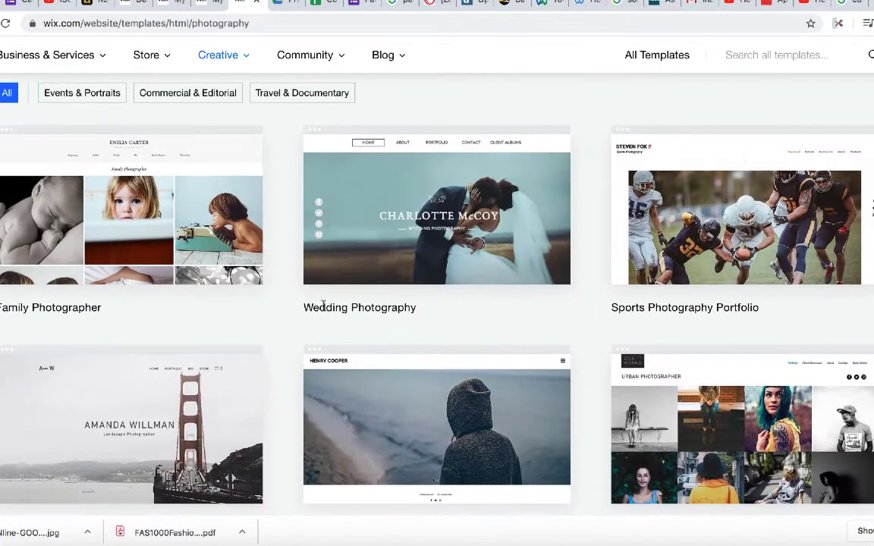
pyautogui.scroll(-3, 324, 310)
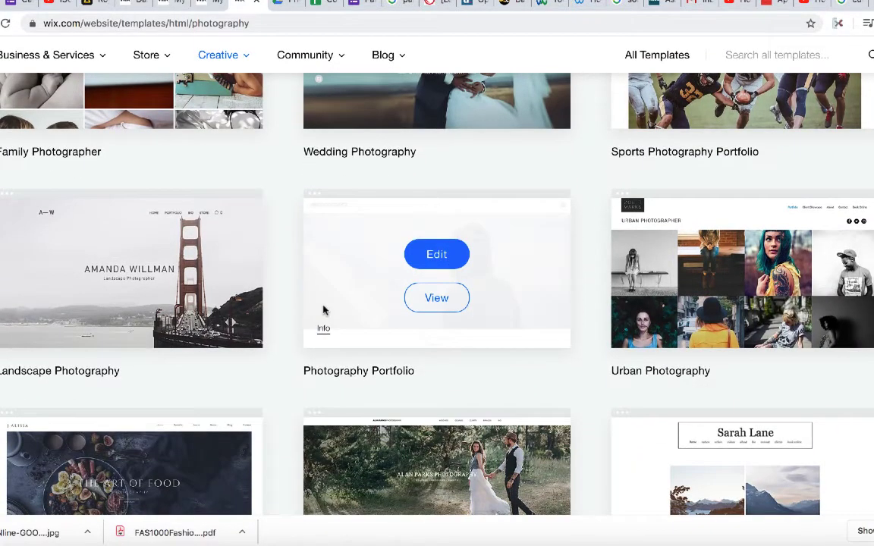
pyautogui.scroll(3, 323, 310)
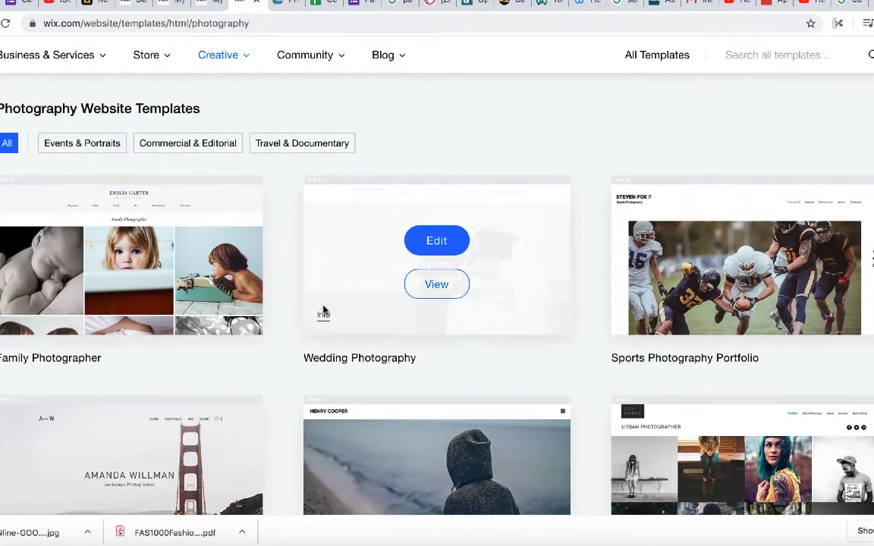
pyautogui.scroll(-3, 324, 309)
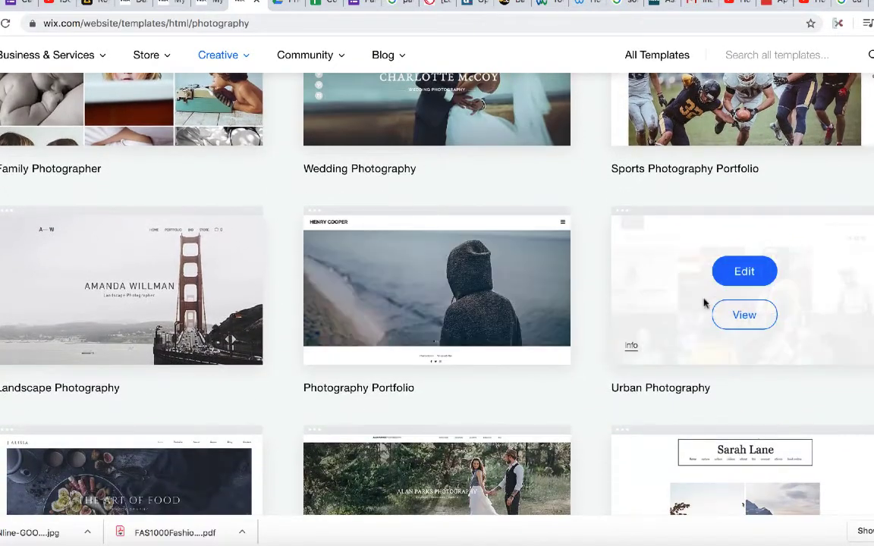
pyautogui.scroll(-2, 727, 296)
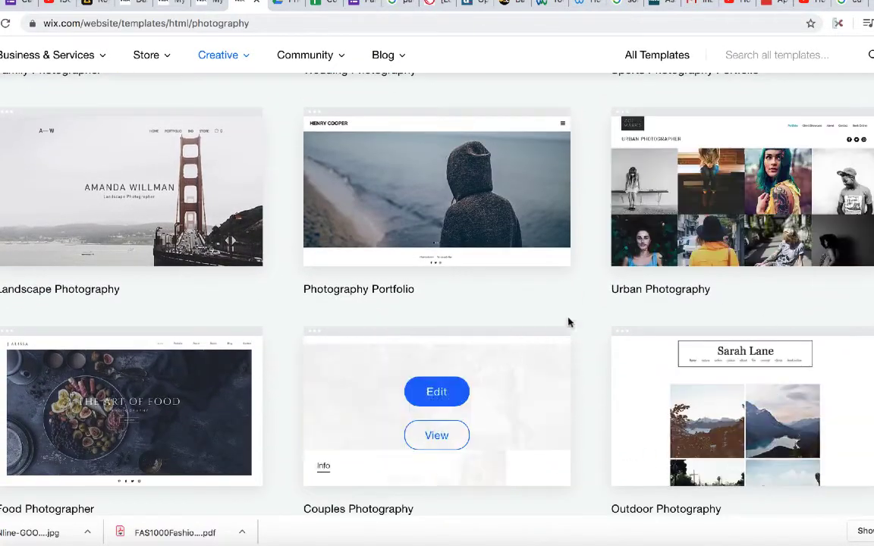
pyautogui.moveTo(808, 189)
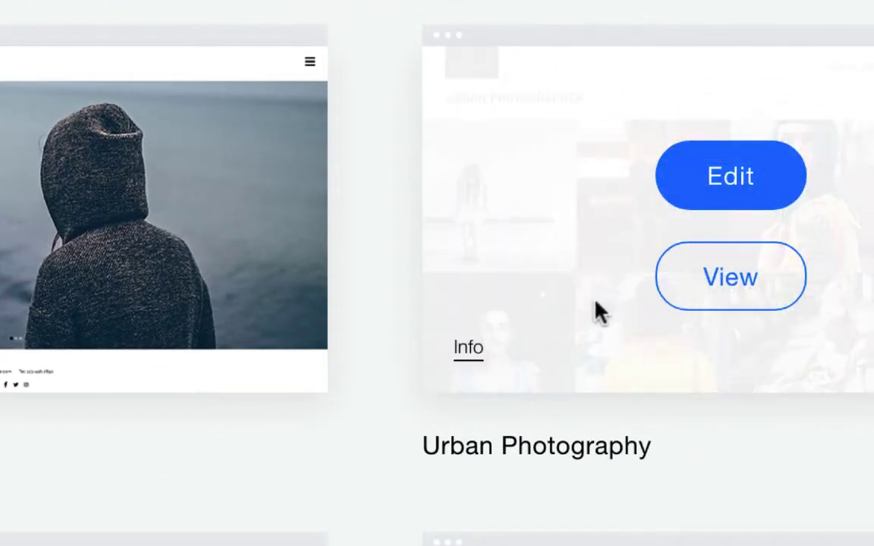
pyautogui.click(729, 279)
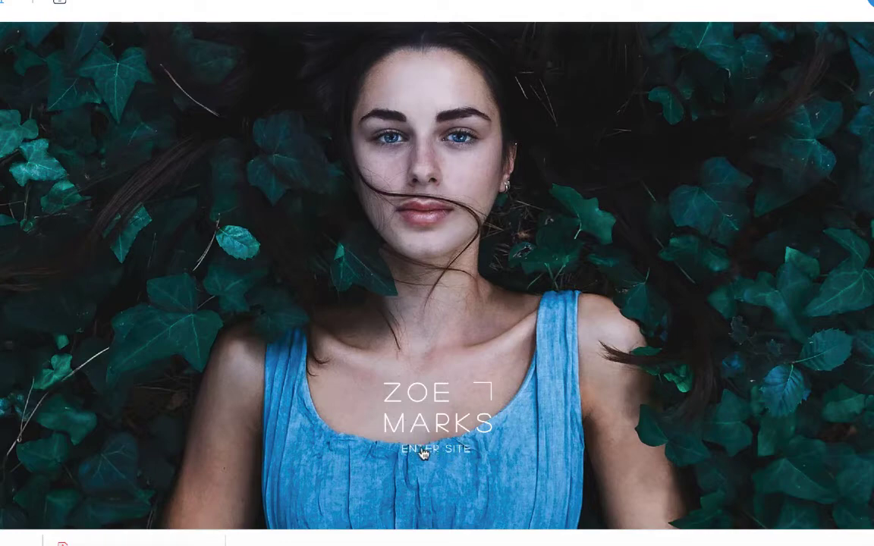
# Step: Enter the Urban Photography template's site and review the whole portfolio gallery
pyautogui.click(424, 454)
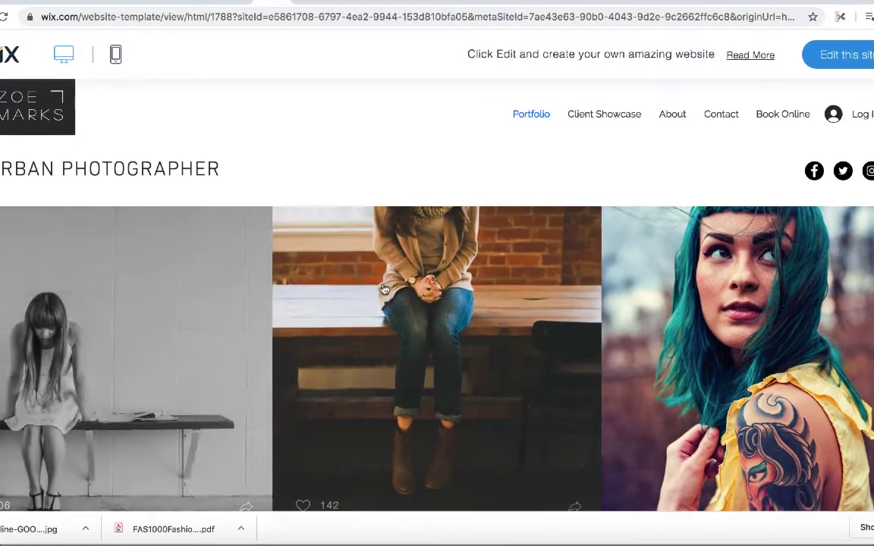
pyautogui.scroll(-5, 757, 323)
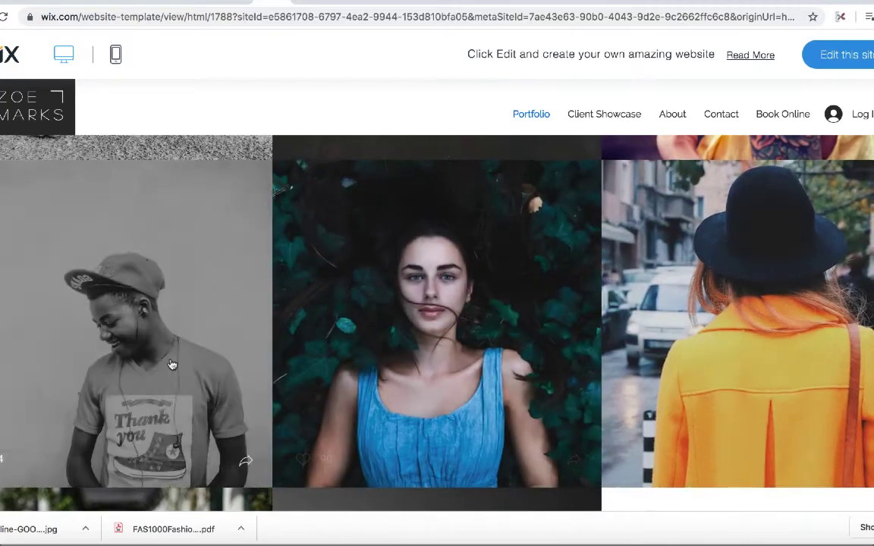
pyautogui.scroll(-1, 629, 342)
pyautogui.scroll(-5, 628, 342)
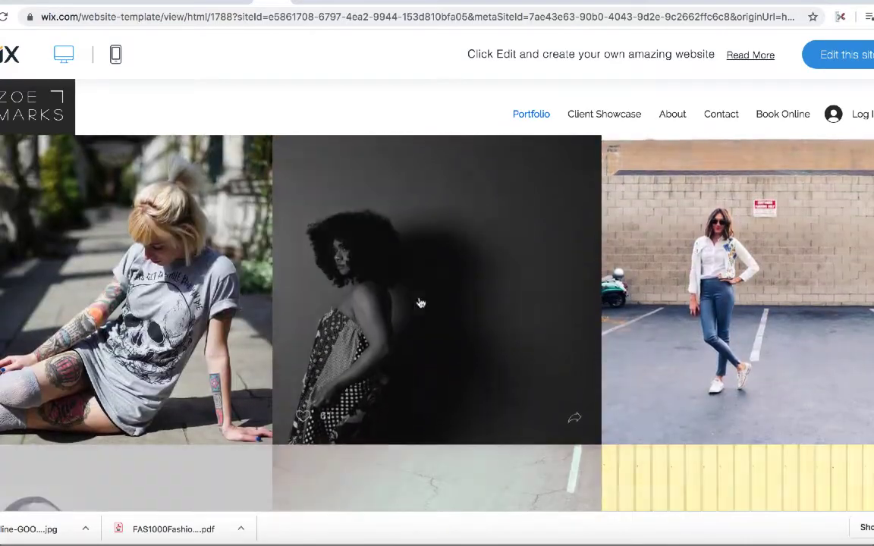
pyautogui.scroll(-5, 723, 299)
pyautogui.scroll(-15, 723, 298)
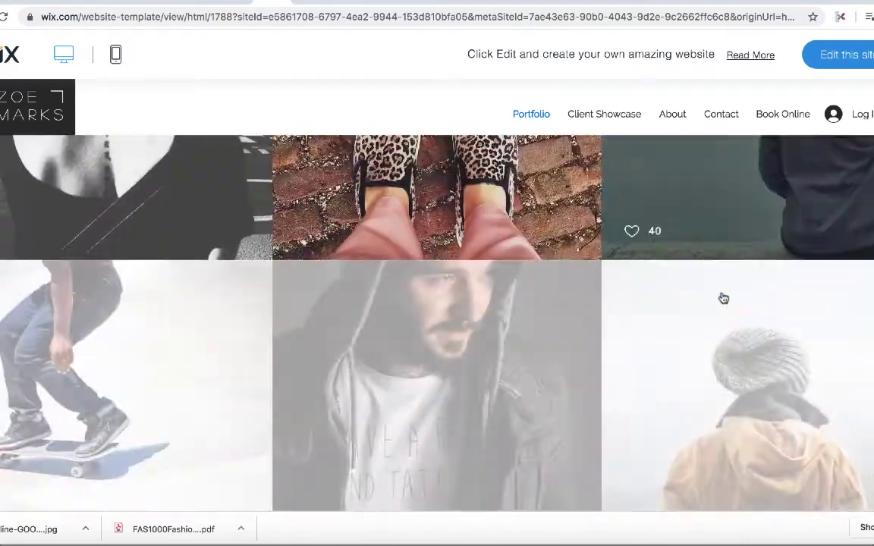
pyautogui.scroll(20, 723, 299)
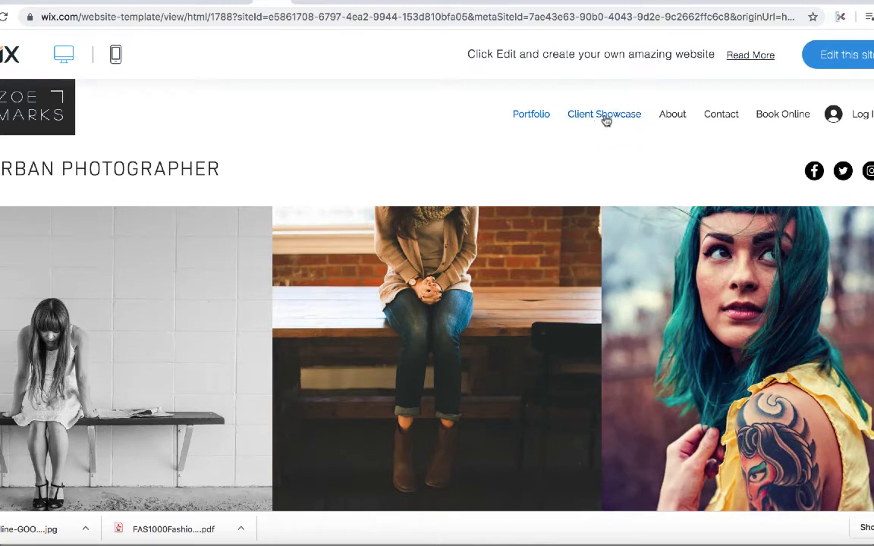
# Step: Open the template's Client Showcase page and look over its album thumbnails
pyautogui.click(604, 117)
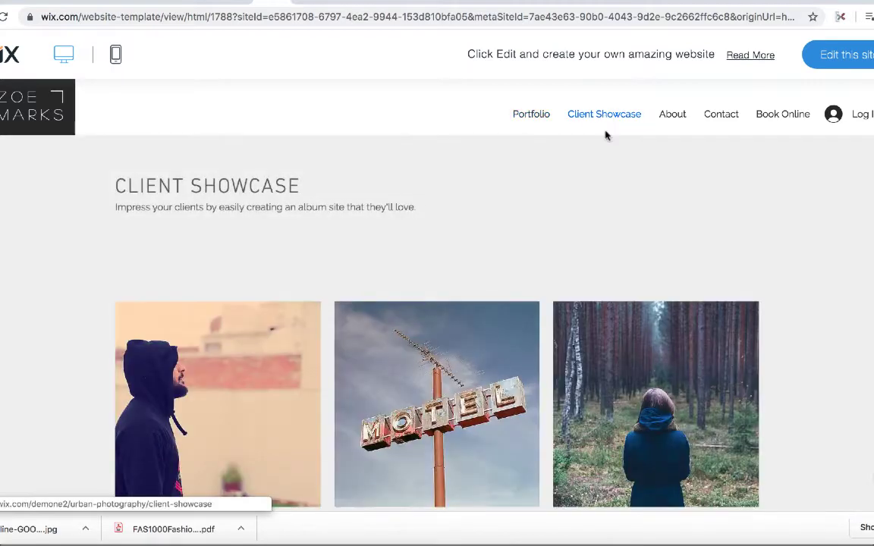
pyautogui.scroll(-2, 503, 345)
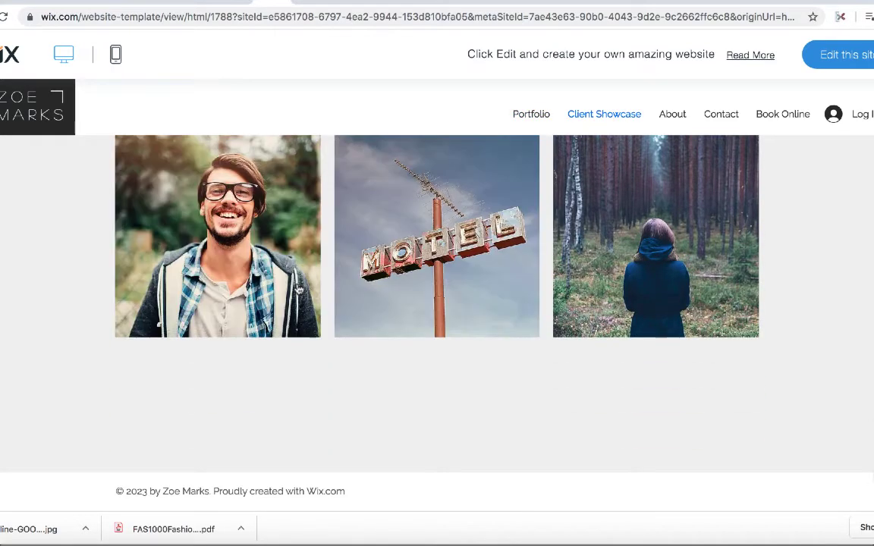
pyautogui.scroll(1, 298, 289)
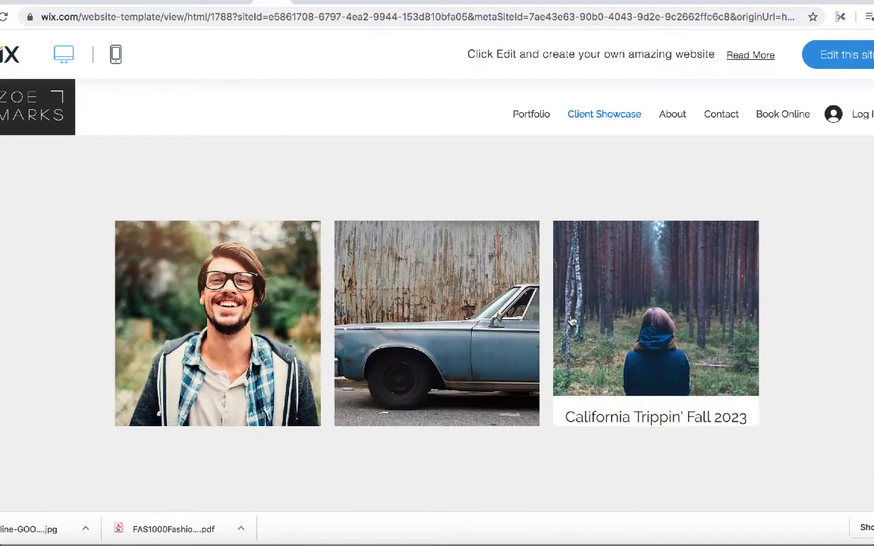
# Step: Open the Nevada Thrift Shop album from the showcase, view its photos, and close it
pyautogui.click(498, 340)
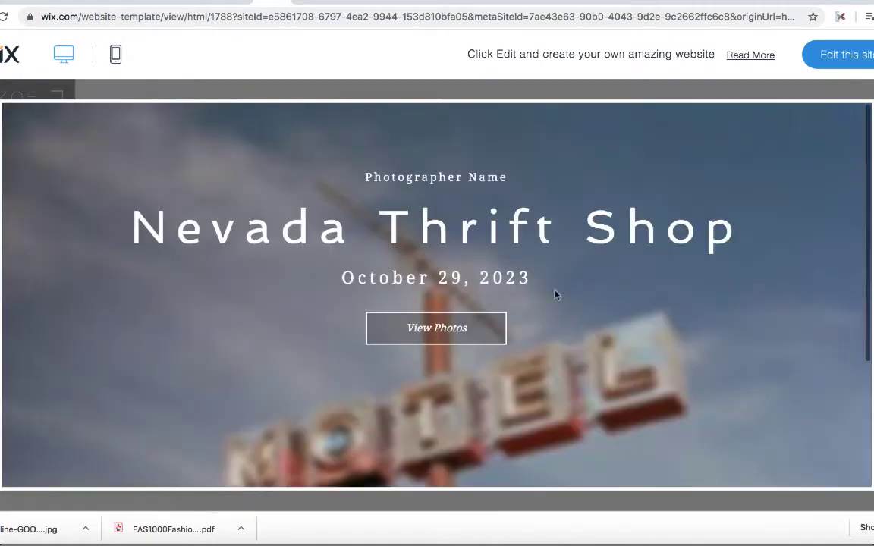
pyautogui.scroll(-1, 683, 379)
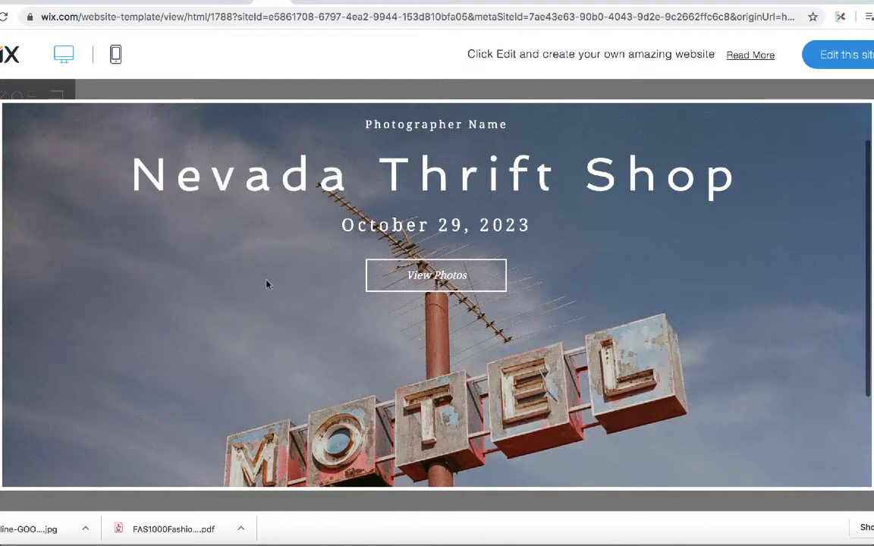
pyautogui.click(444, 276)
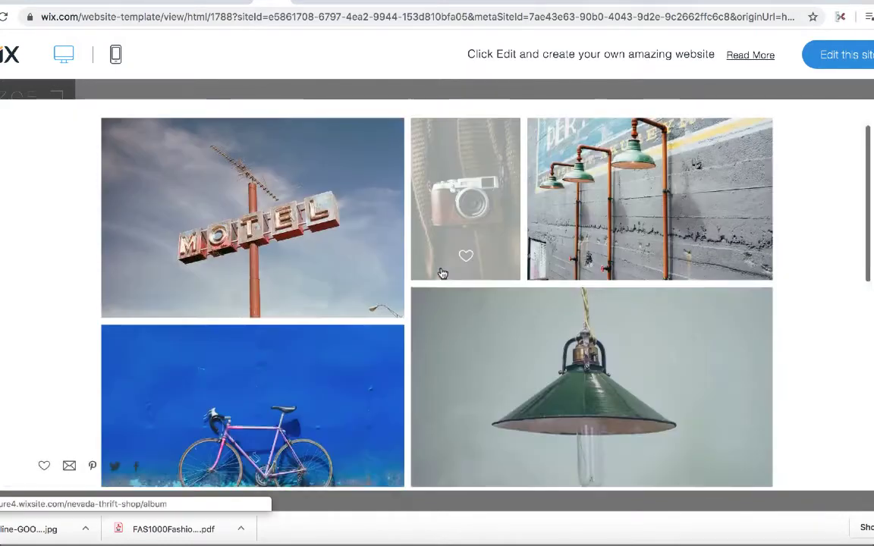
pyautogui.scroll(-10, 444, 274)
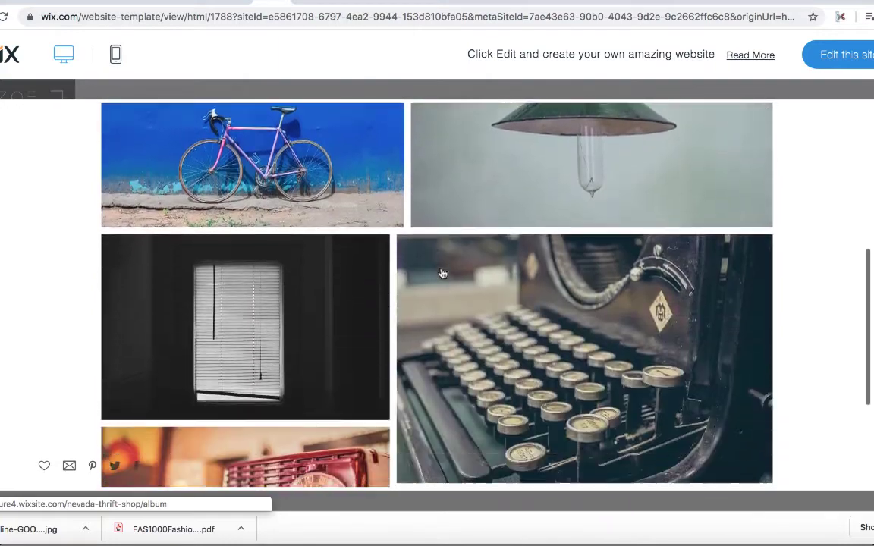
pyautogui.scroll(10, 443, 274)
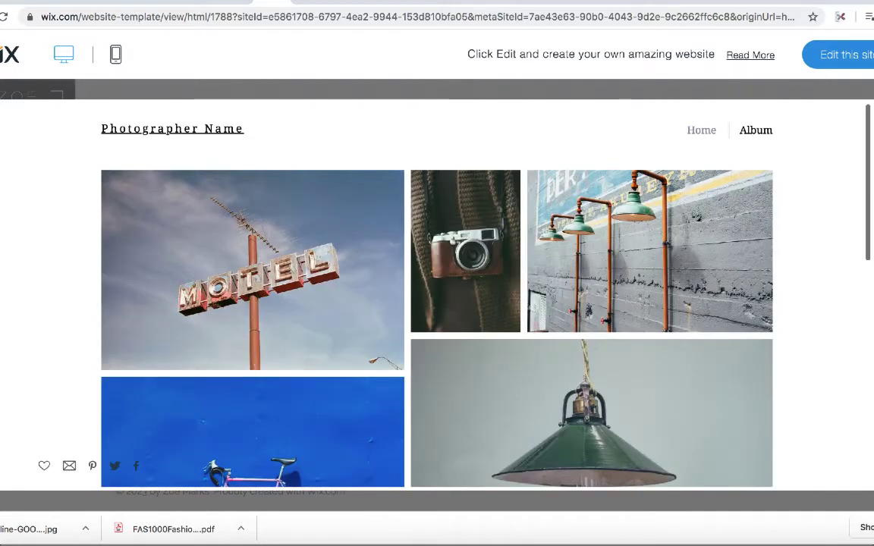
pyautogui.press('Escape')
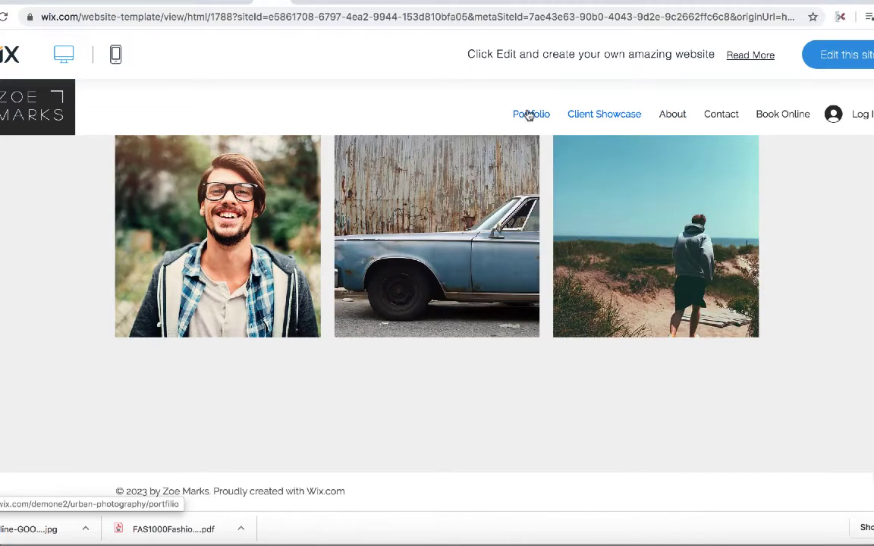
# Step: Return to the template's Portfolio page and open the Urban Photography template for editing
pyautogui.click(529, 114)
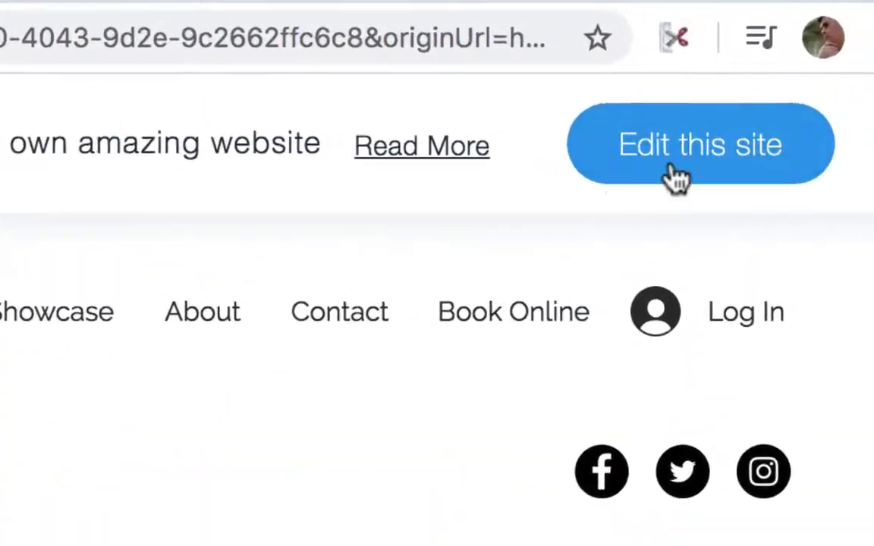
pyautogui.click(725, 159)
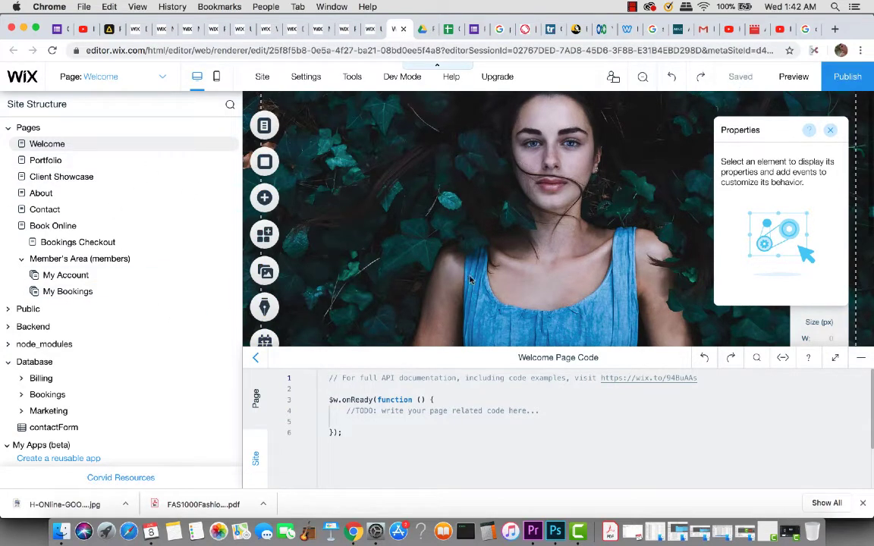
# Step: Clear the editing workspace by collapsing the page code area, closing Properties and hiding the Site Structure list
pyautogui.click(862, 364)
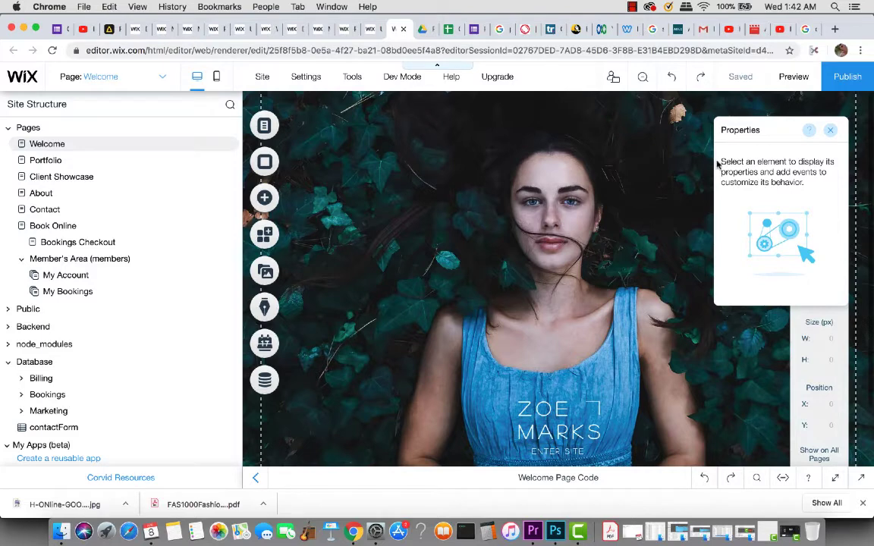
pyautogui.click(829, 133)
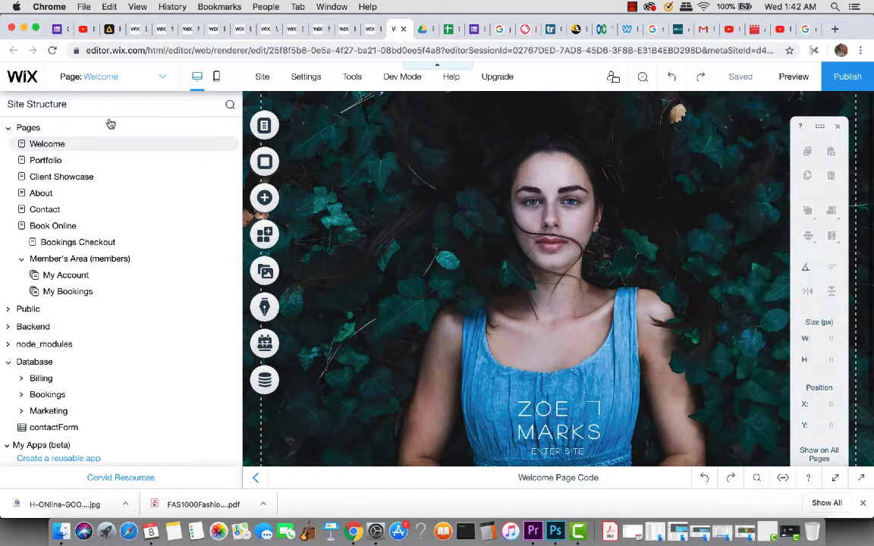
pyautogui.click(256, 478)
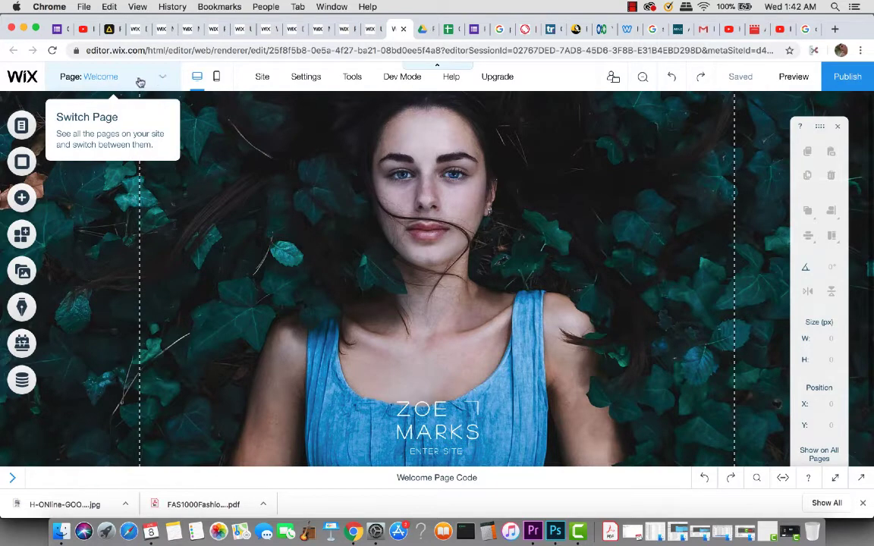
# Step: Switch the editor from the Welcome page to the Portfolio page
pyautogui.click(165, 80)
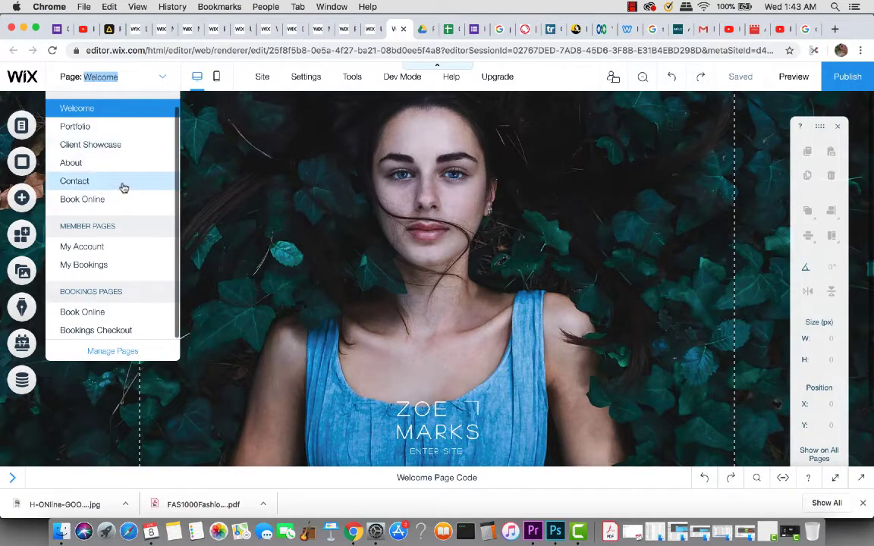
pyautogui.click(76, 126)
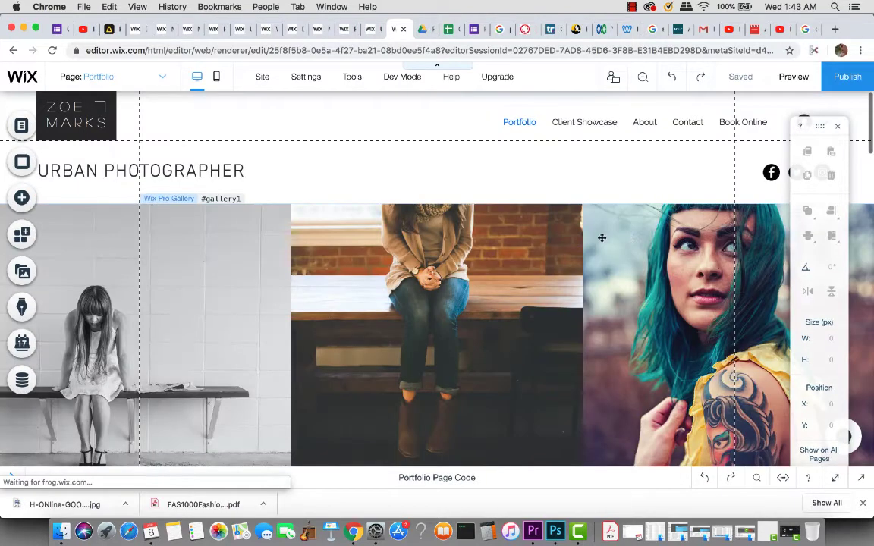
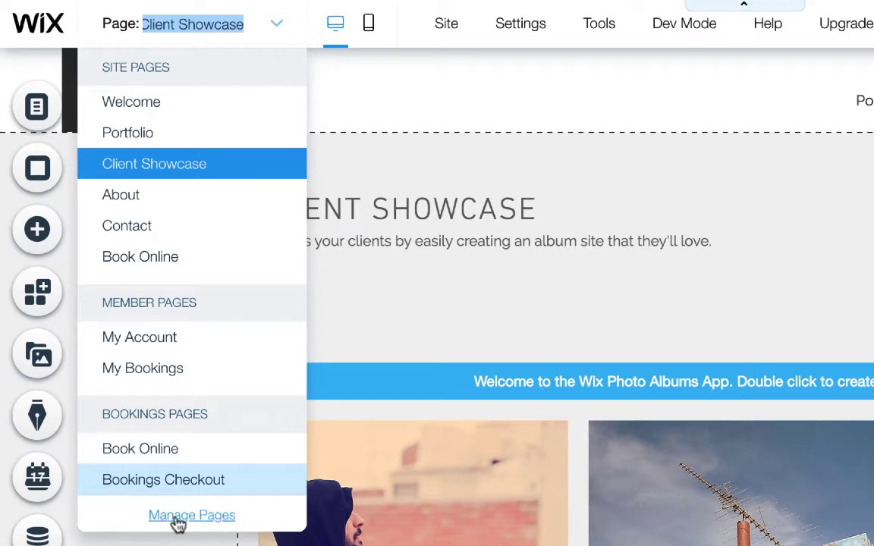
# Step: Open the page management for the site and delete the About page
pyautogui.click(194, 522)
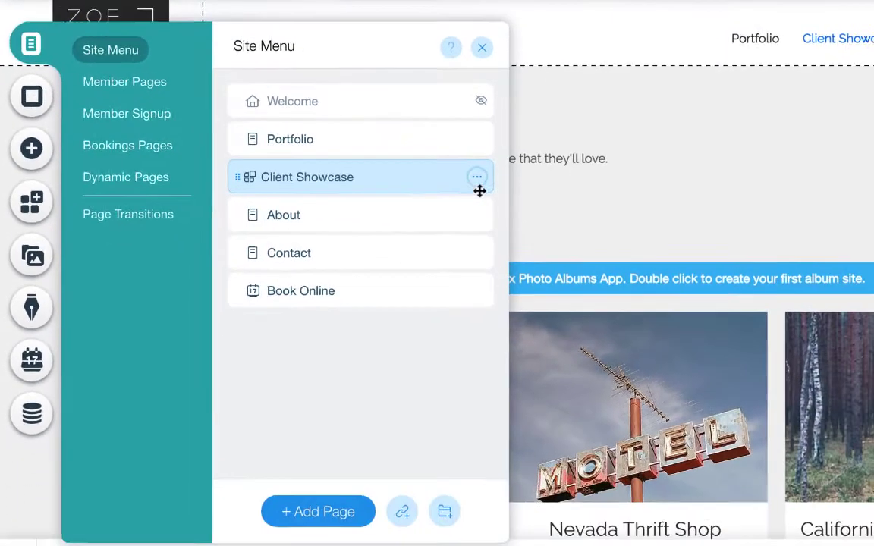
pyautogui.click(474, 212)
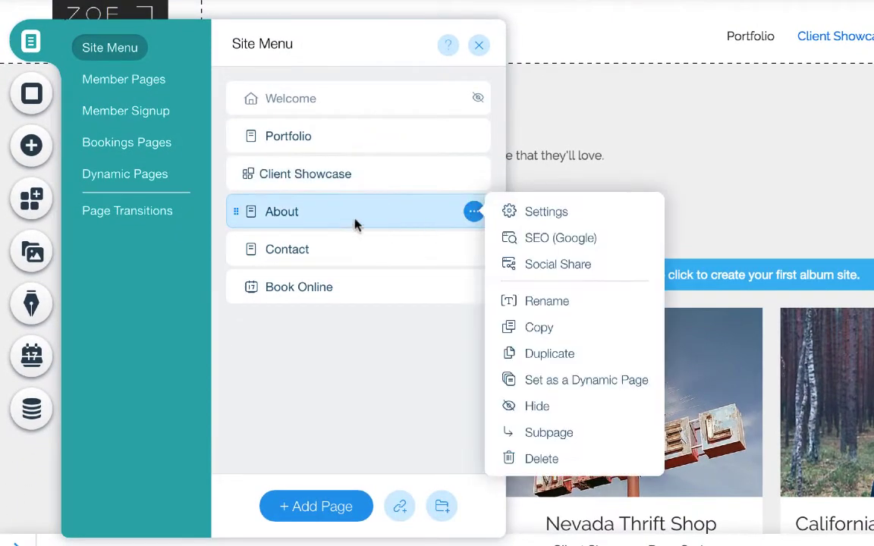
pyautogui.click(536, 464)
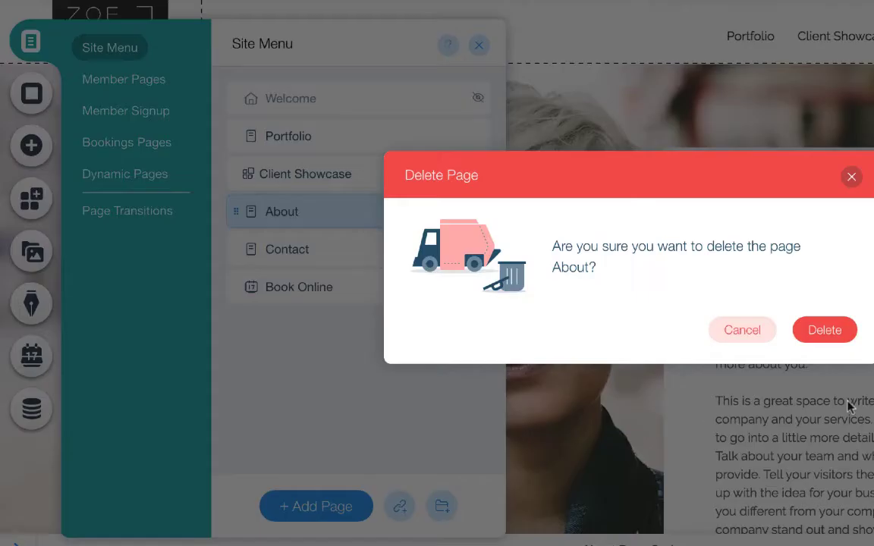
pyautogui.click(831, 334)
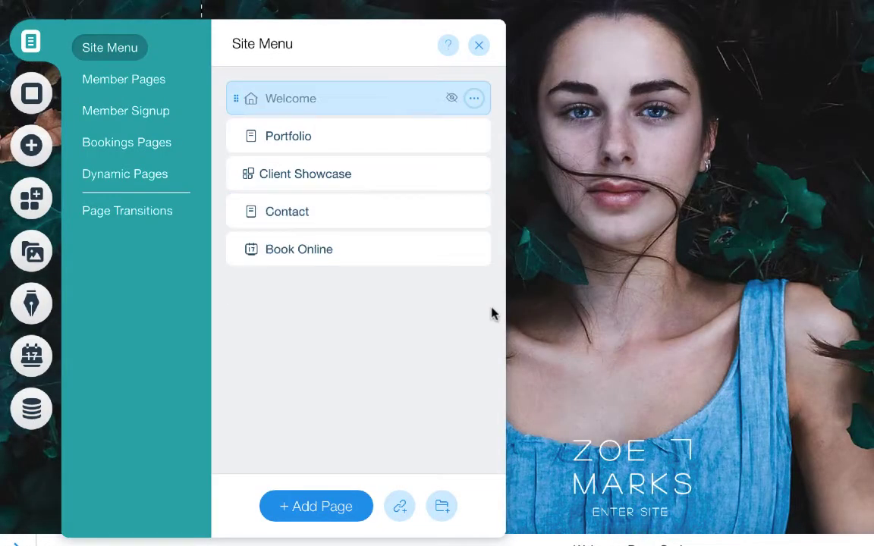
# Step: Delete the Contact and Book Online pages from the site
pyautogui.click(474, 213)
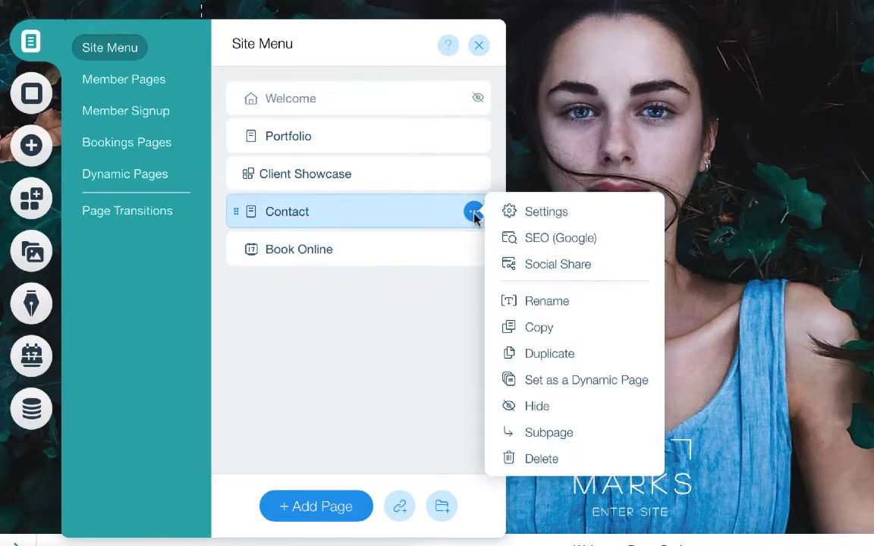
pyautogui.click(540, 460)
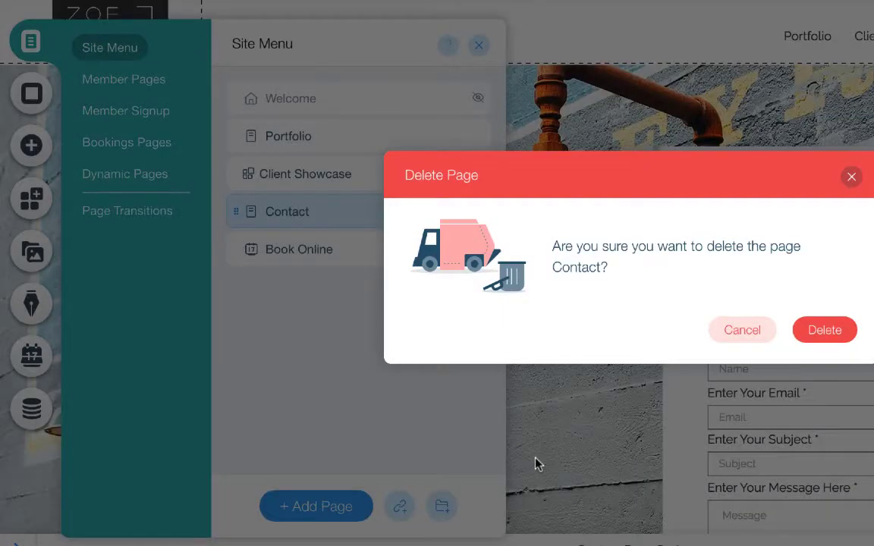
pyautogui.click(808, 334)
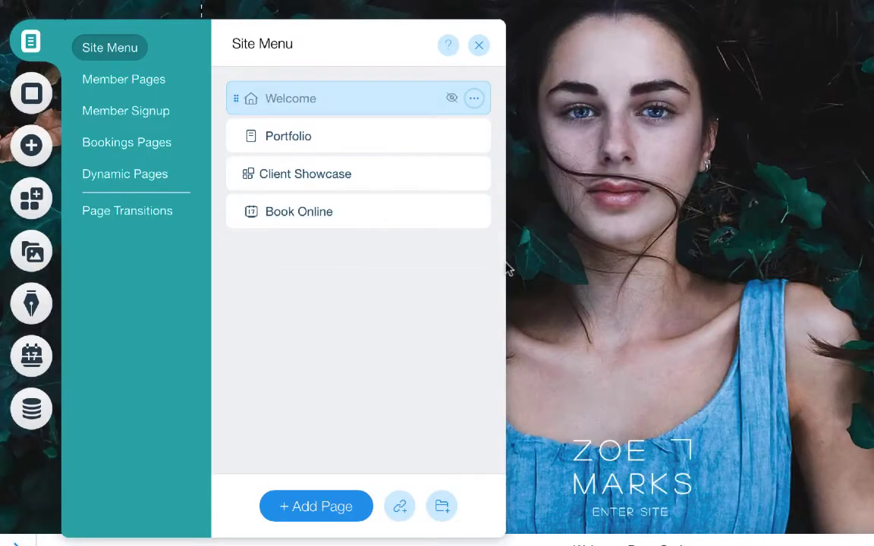
pyautogui.click(473, 214)
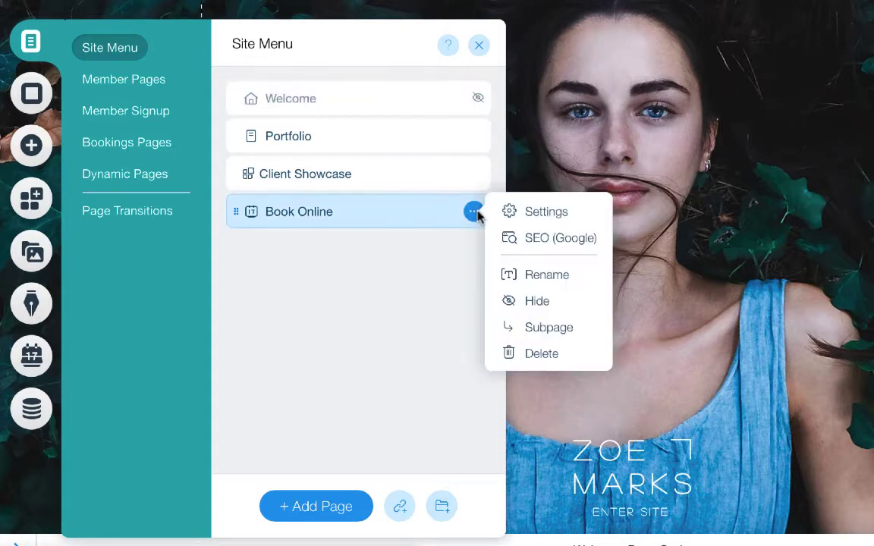
pyautogui.click(540, 354)
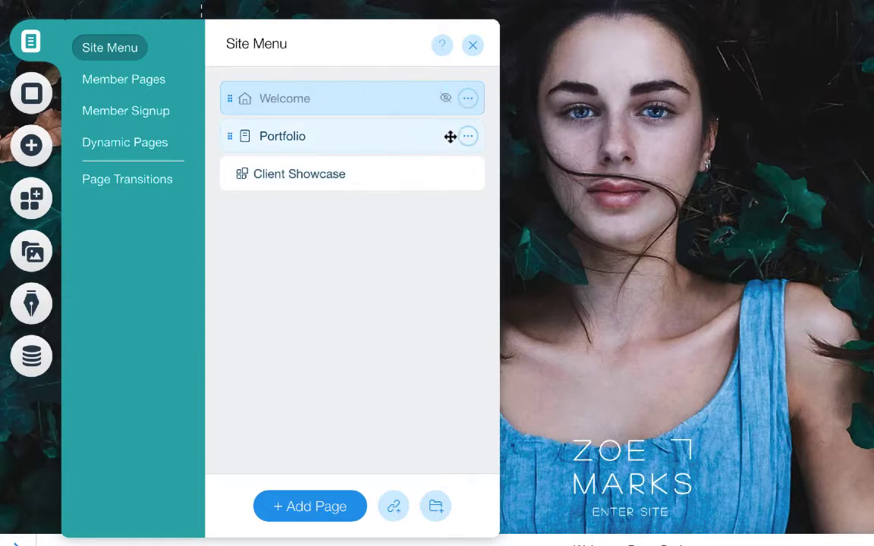
# Step: Look through the Portfolio and Client Showcase pages, return to the Welcome page, and close the page management
pyautogui.click(413, 136)
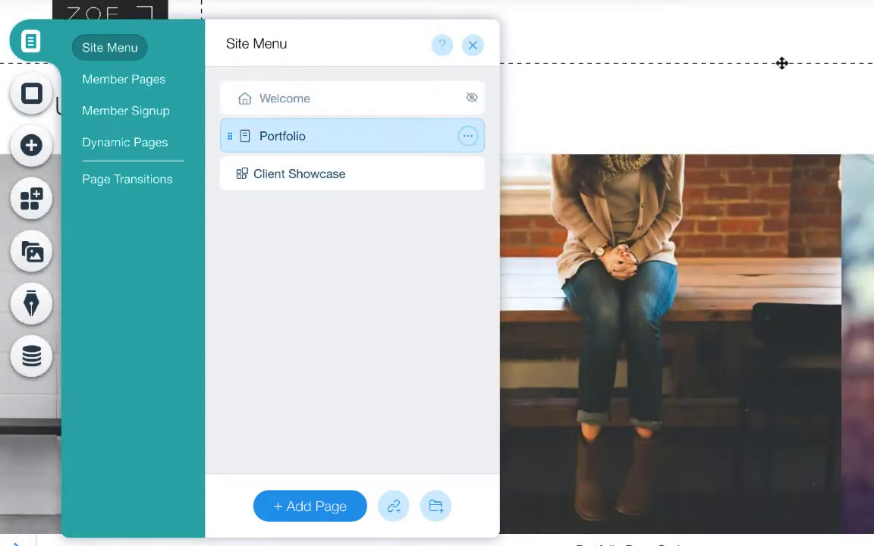
pyautogui.click(344, 174)
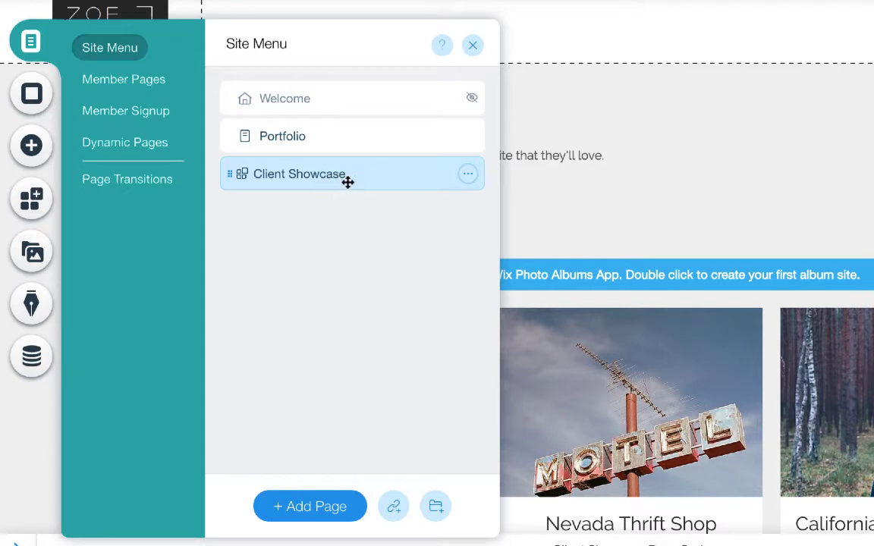
pyautogui.click(349, 98)
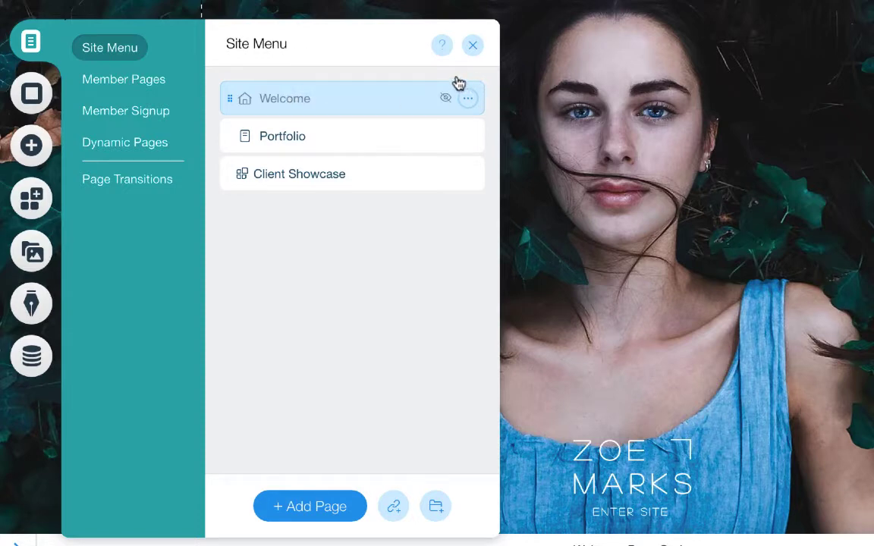
pyautogui.click(472, 45)
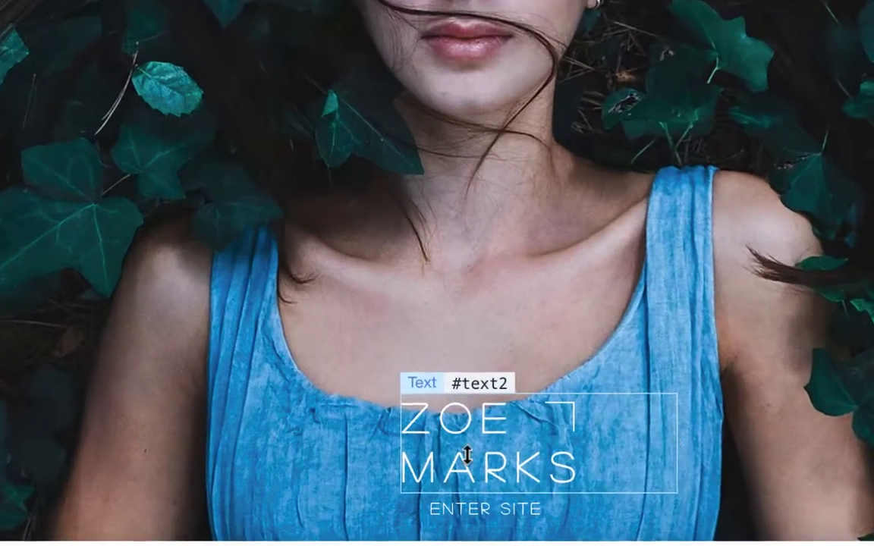
# Step: Replace the placeholder name in the Welcome page title with the photographer's first and last name in capitals
pyautogui.click(577, 443)
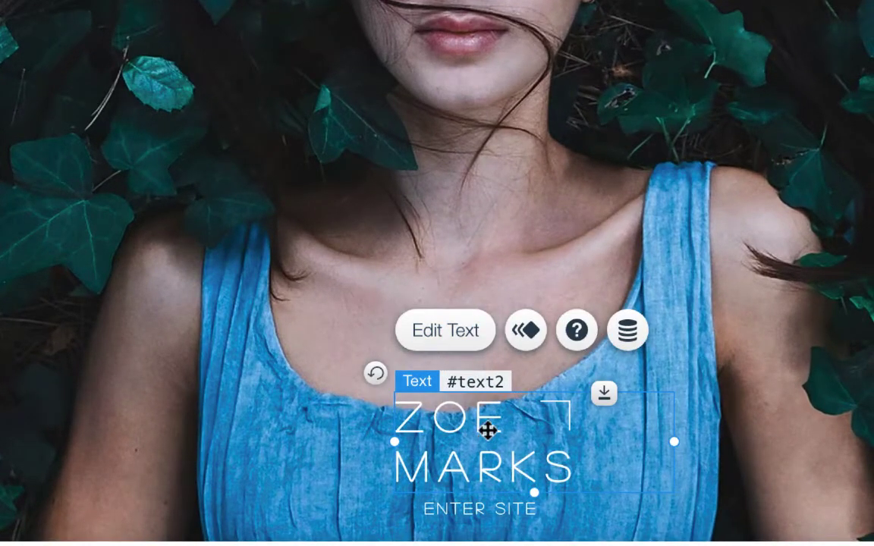
pyautogui.click(442, 338)
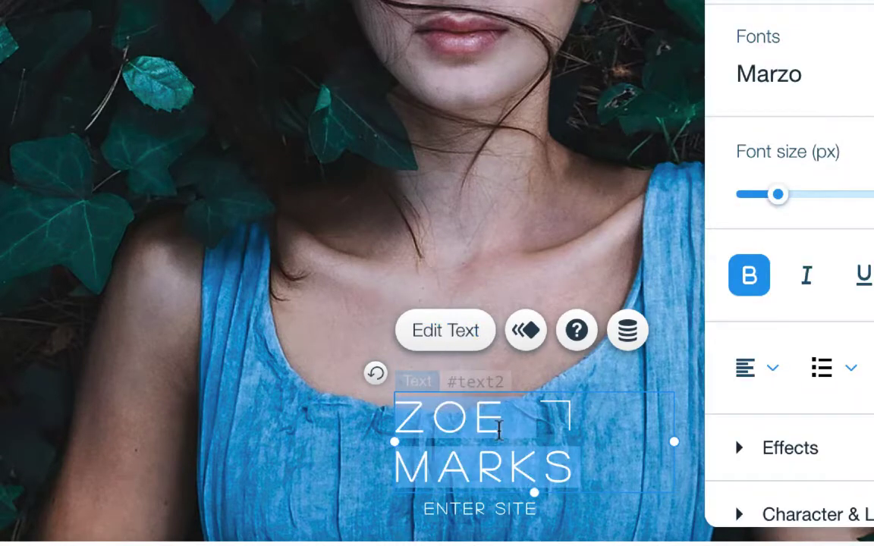
pyautogui.moveTo(504, 419); pyautogui.dragTo(365, 407)
pyautogui.write('DOM')
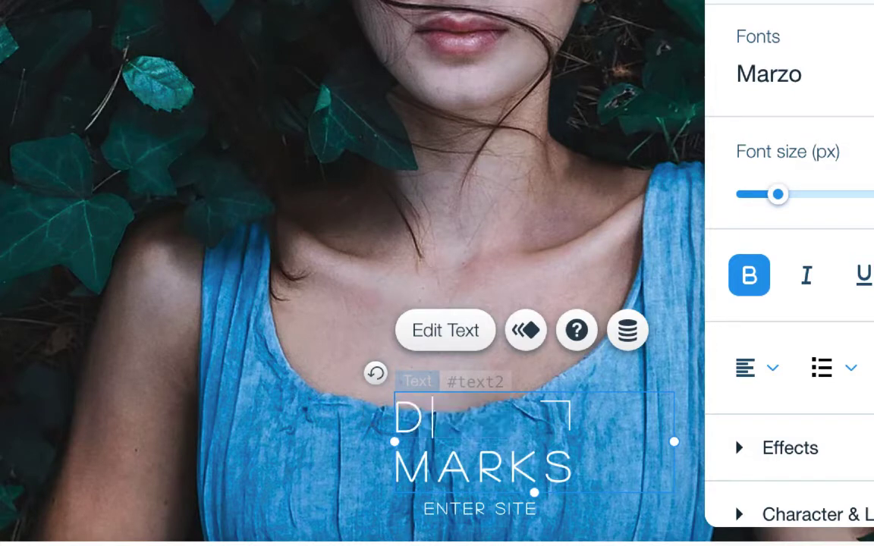
pyautogui.doubleClick(494, 476)
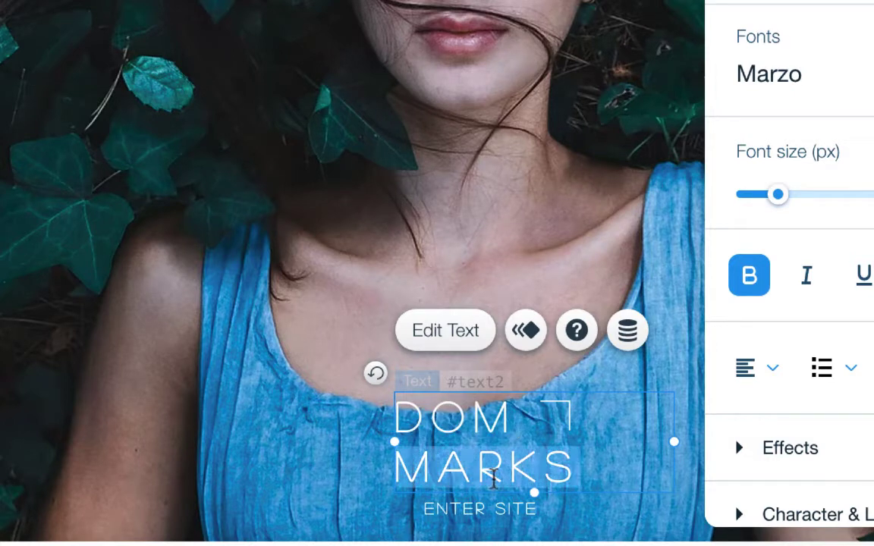
pyautogui.write('GOMES')
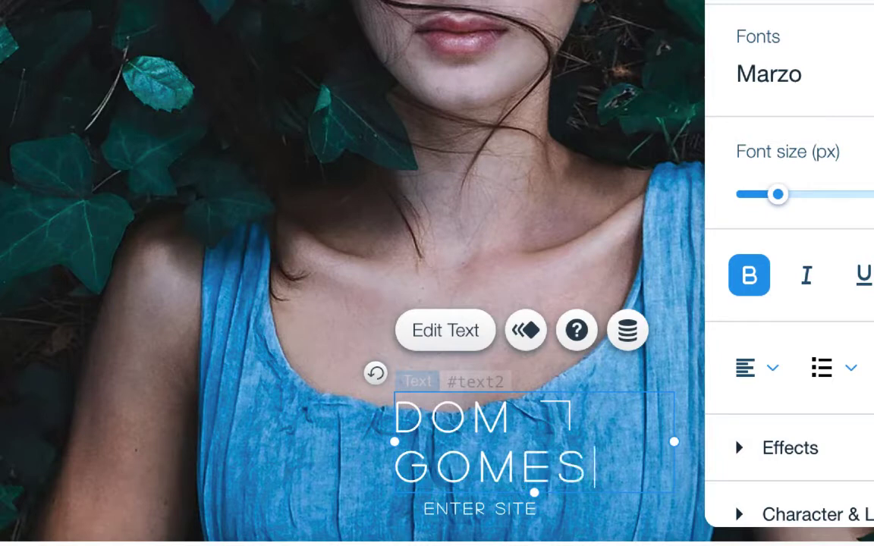
pyautogui.click(476, 513)
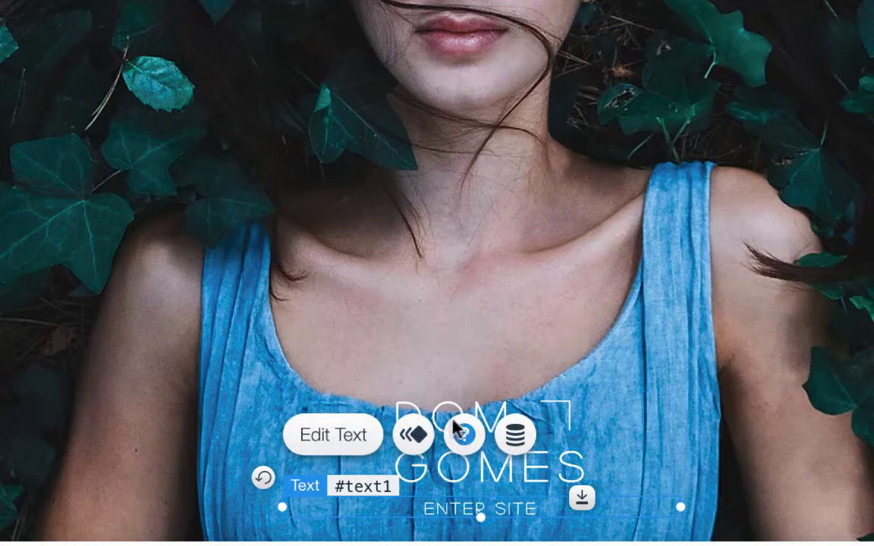
# Step: Browse the fonts for the Welcome page title, keep Marzo, and set the title's font size to 27 px
pyautogui.click(488, 416)
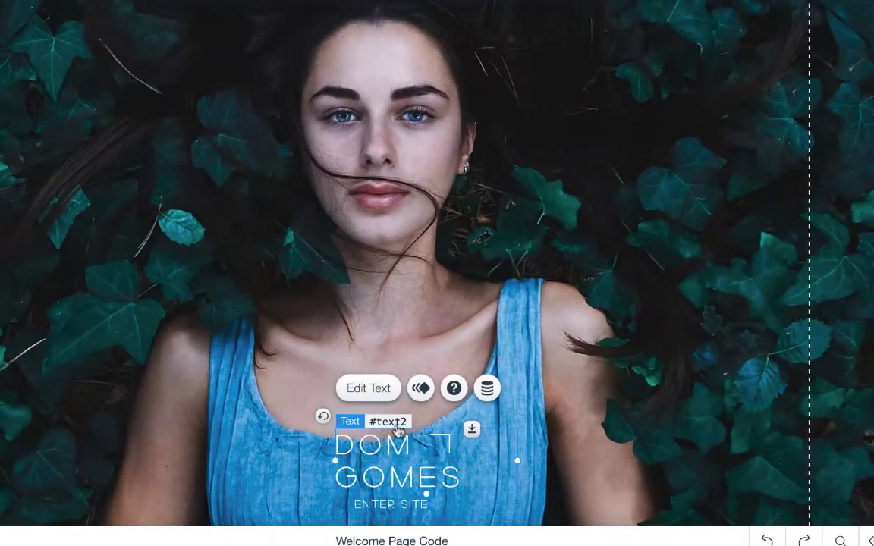
pyautogui.click(382, 390)
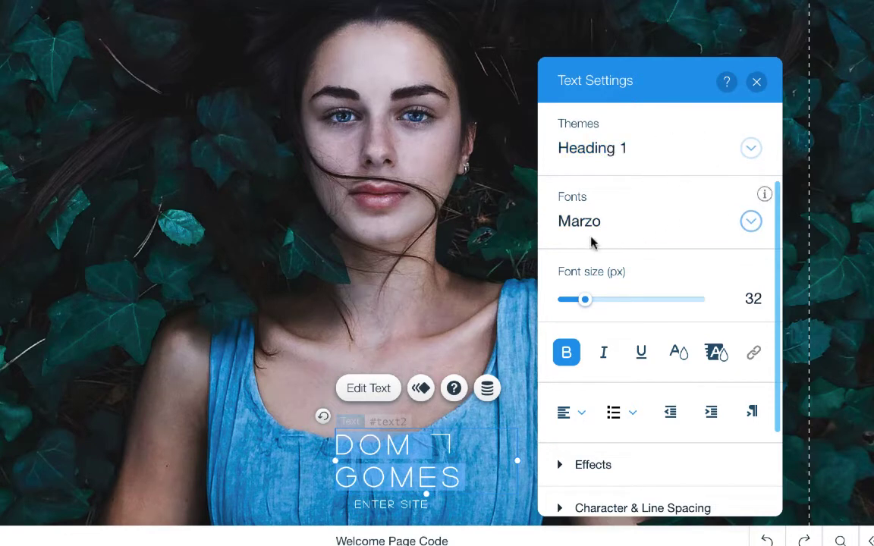
pyautogui.click(749, 221)
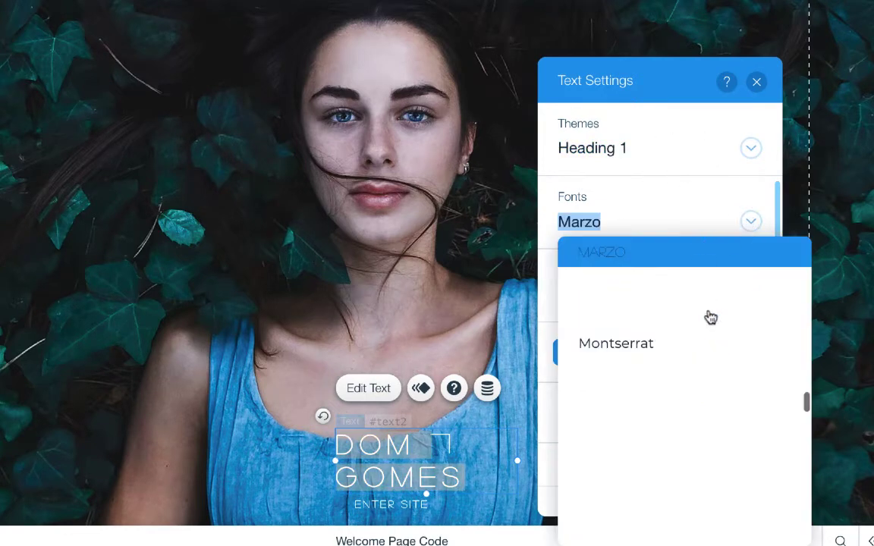
pyautogui.click(659, 202)
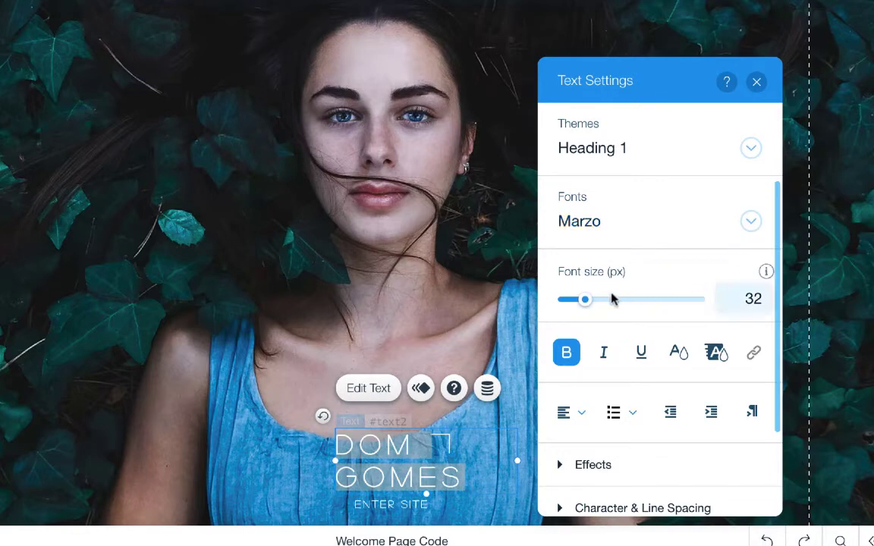
pyautogui.moveTo(598, 307); pyautogui.dragTo(581, 305)
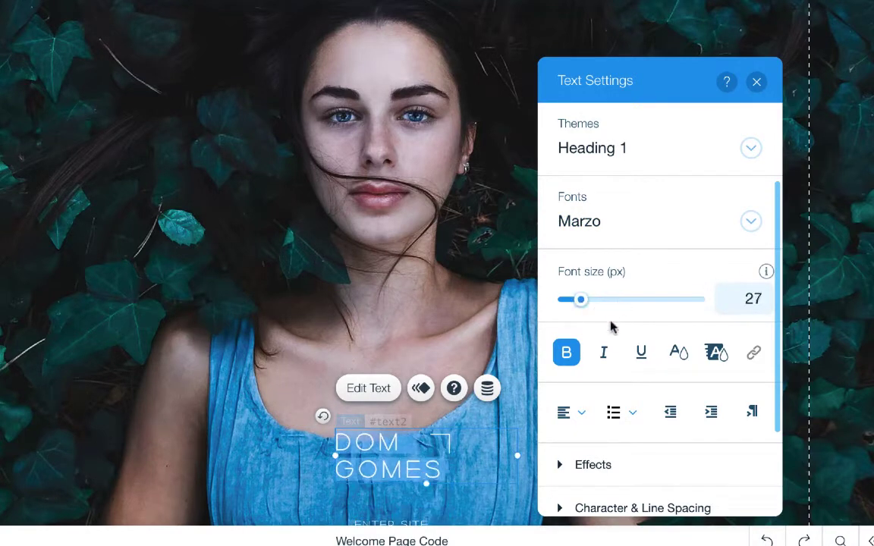
# Step: Try the title without bold and in blue #4595F7, restoring bold and the white #FFFFFF text color
pyautogui.click(566, 358)
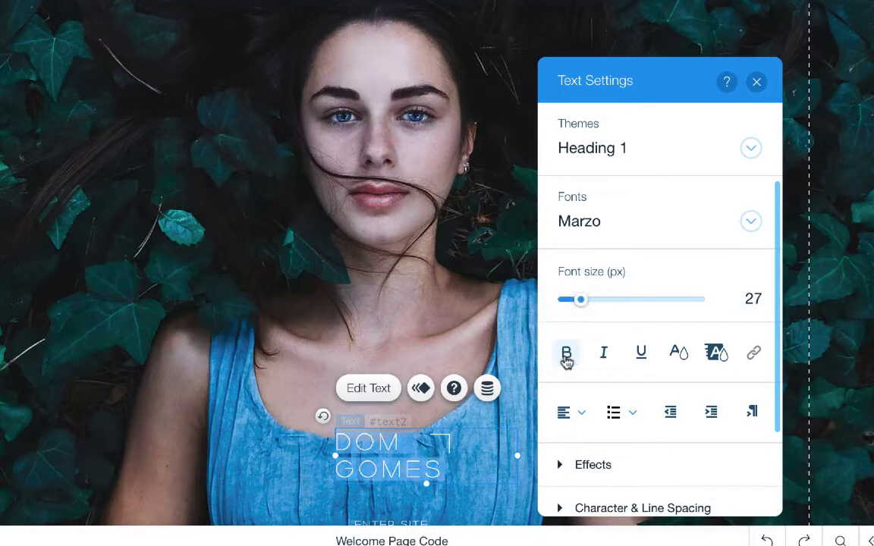
pyautogui.click(566, 357)
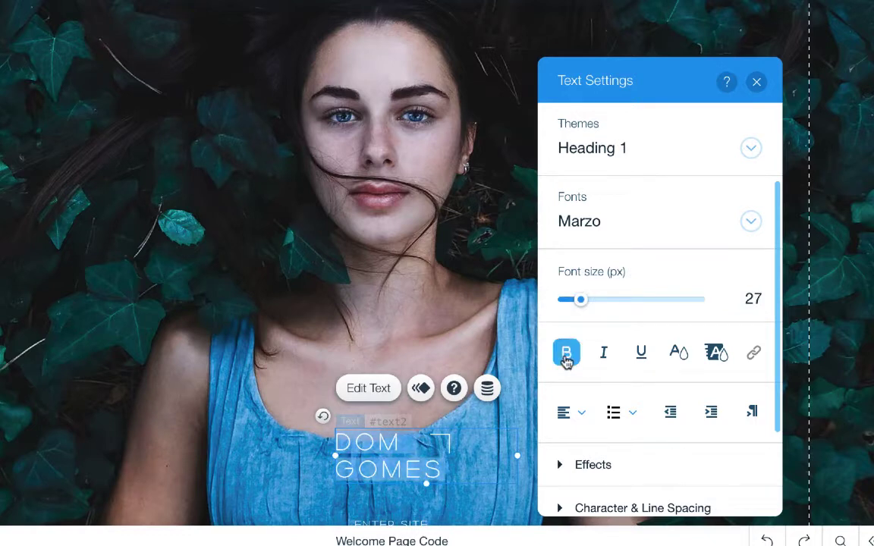
pyautogui.click(681, 354)
pyautogui.click(684, 356)
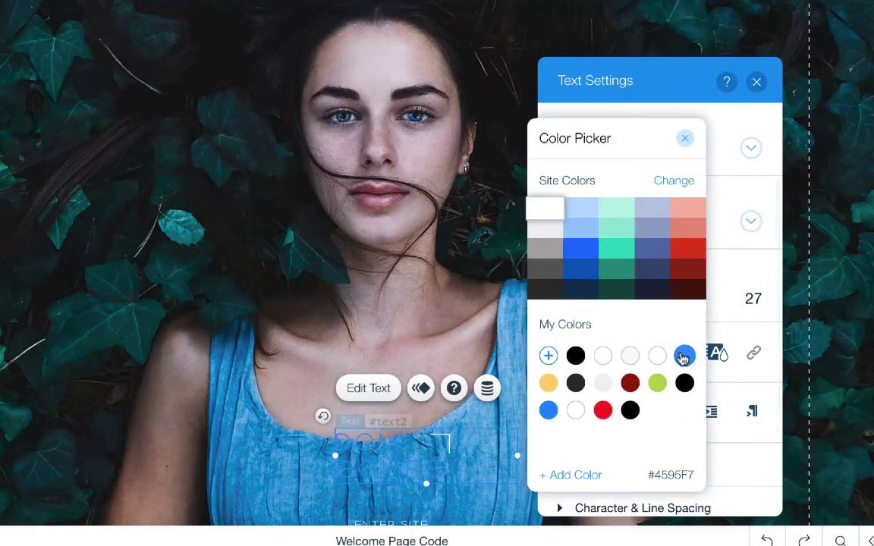
pyautogui.click(603, 356)
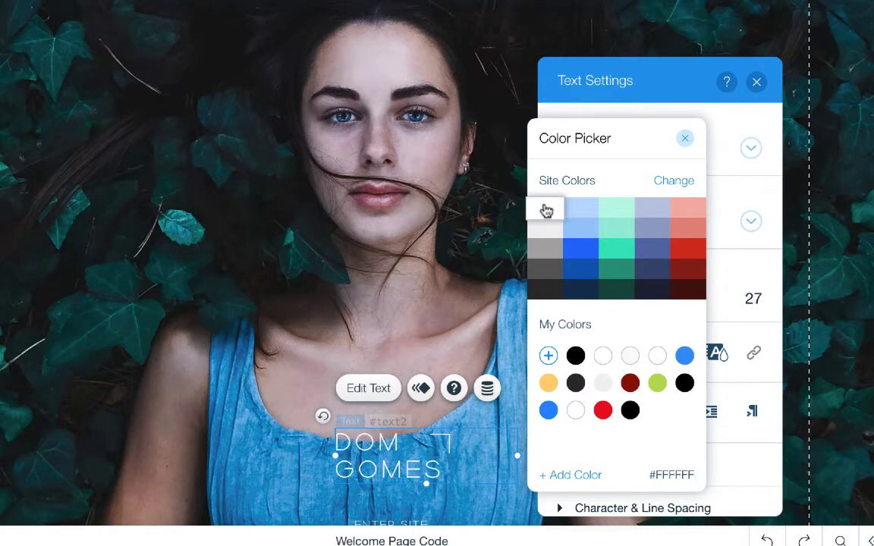
pyautogui.click(685, 142)
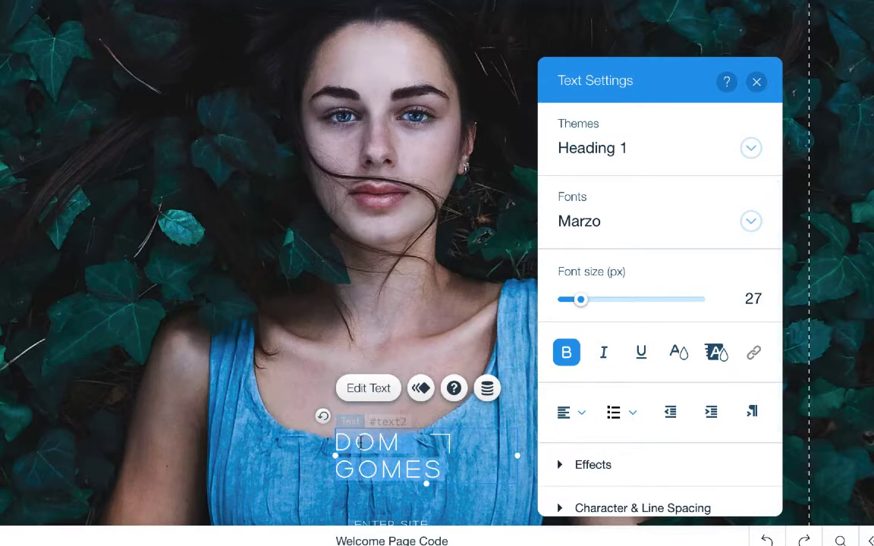
# Step: Look through the remaining text settings for the title, close them, and examine the Welcome page around the title and entry link
pyautogui.scroll(-2, 624, 389)
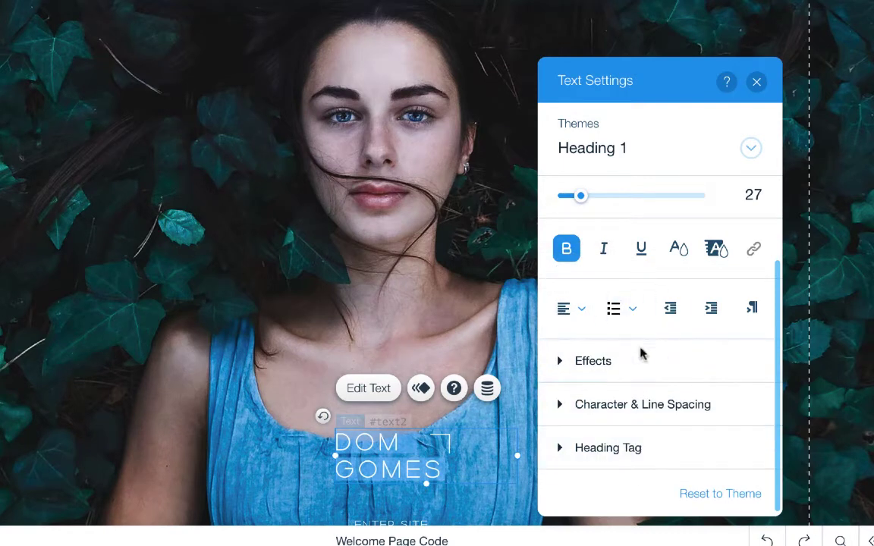
pyautogui.click(292, 222)
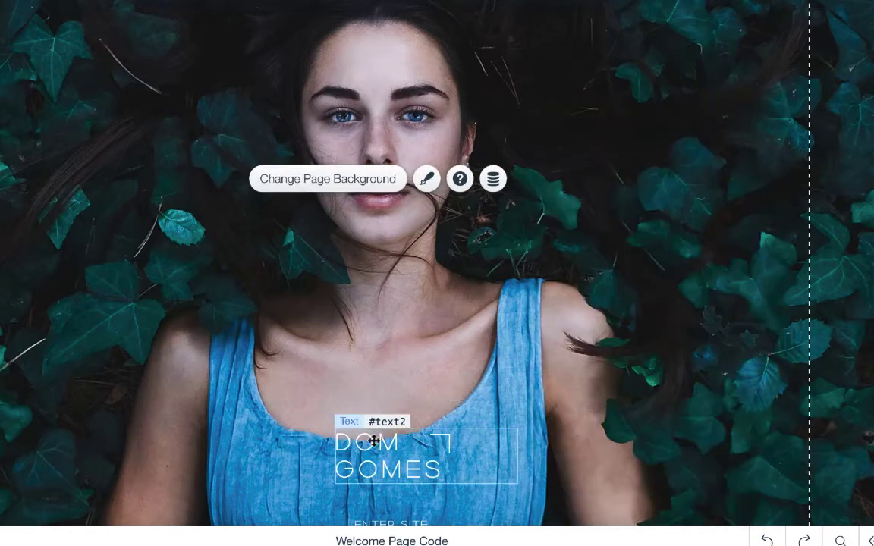
pyautogui.scroll(-2, 424, 465)
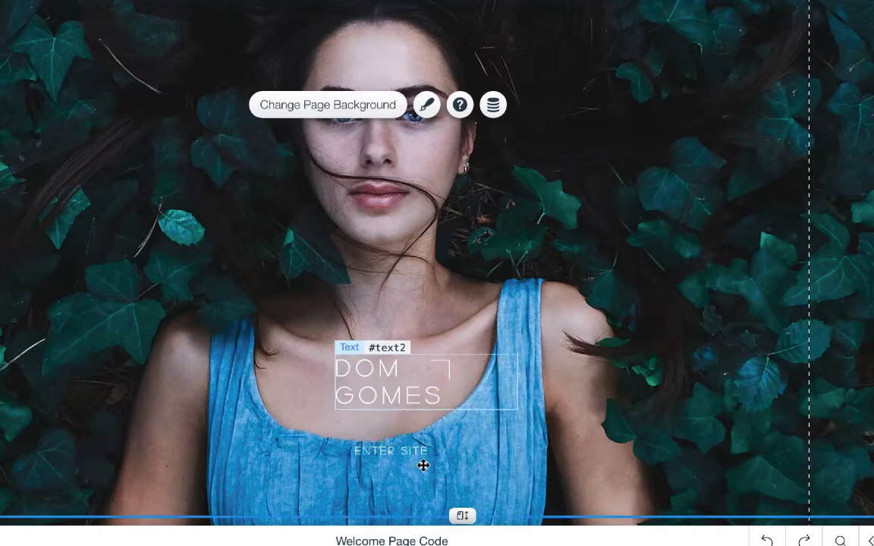
pyautogui.scroll(2, 424, 466)
pyautogui.scroll(-1, 424, 466)
pyautogui.scroll(-2, 423, 466)
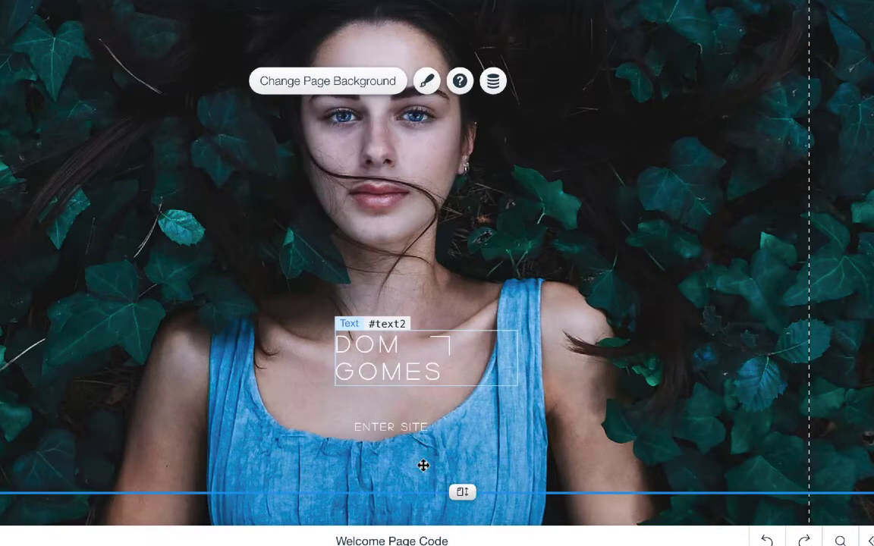
pyautogui.scroll(3, 424, 466)
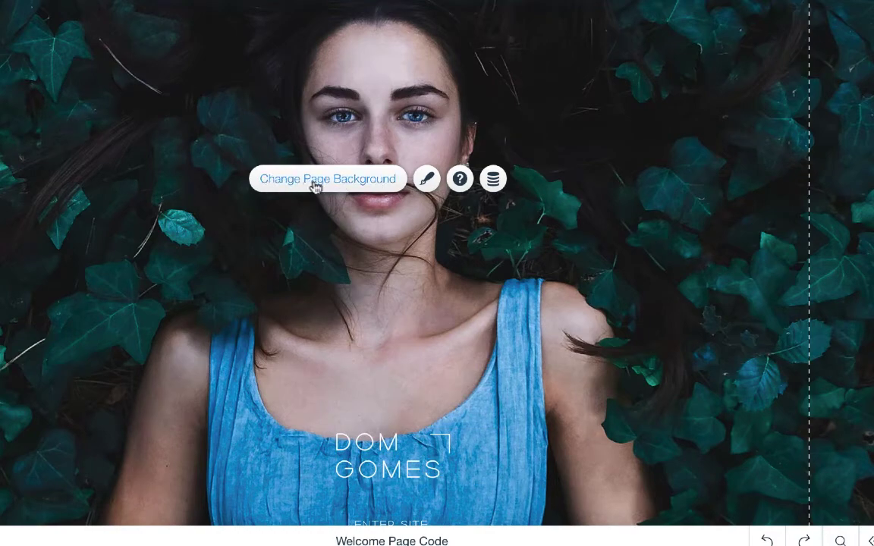
# Step: Try the light green site color #A2ECD8 as the Welcome page background
pyautogui.click(339, 185)
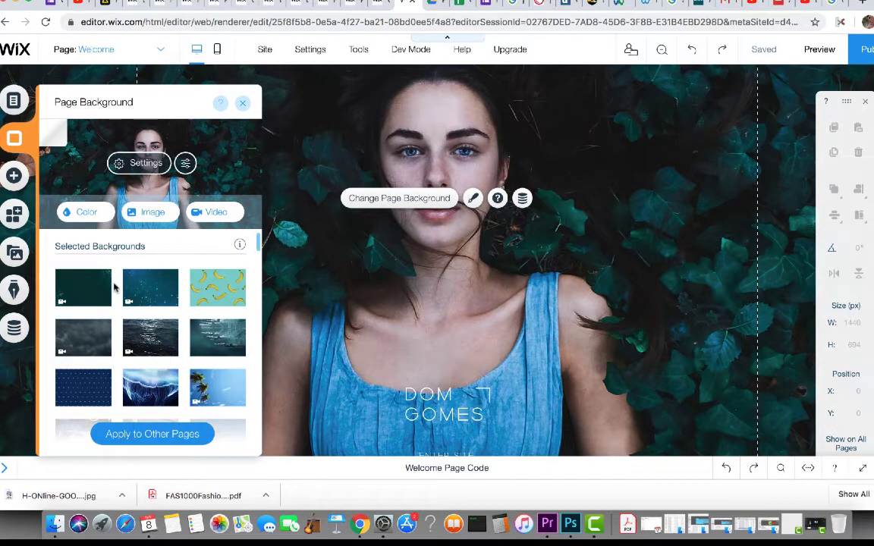
pyautogui.click(76, 217)
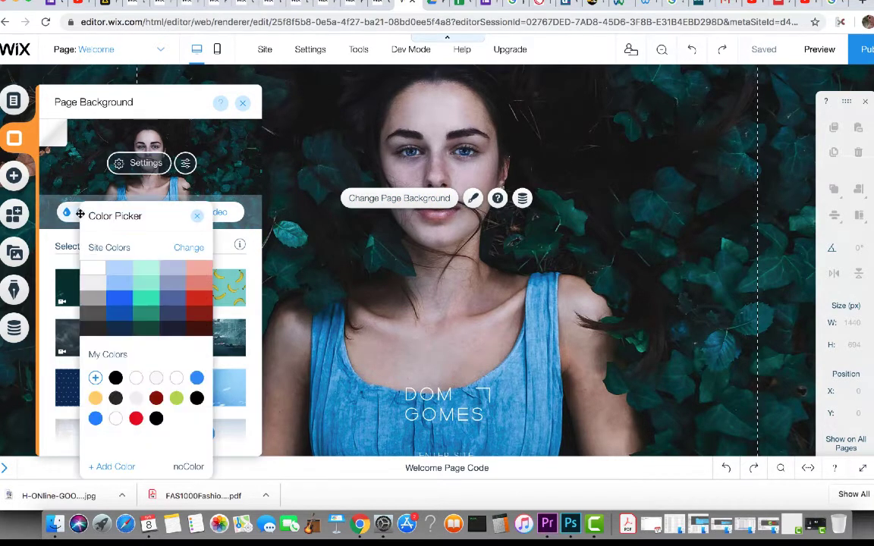
pyautogui.click(144, 281)
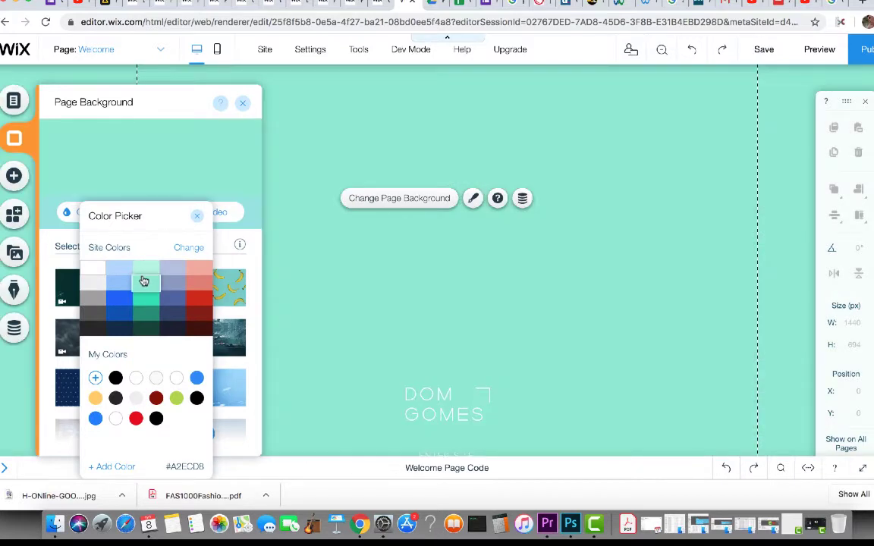
pyautogui.click(196, 220)
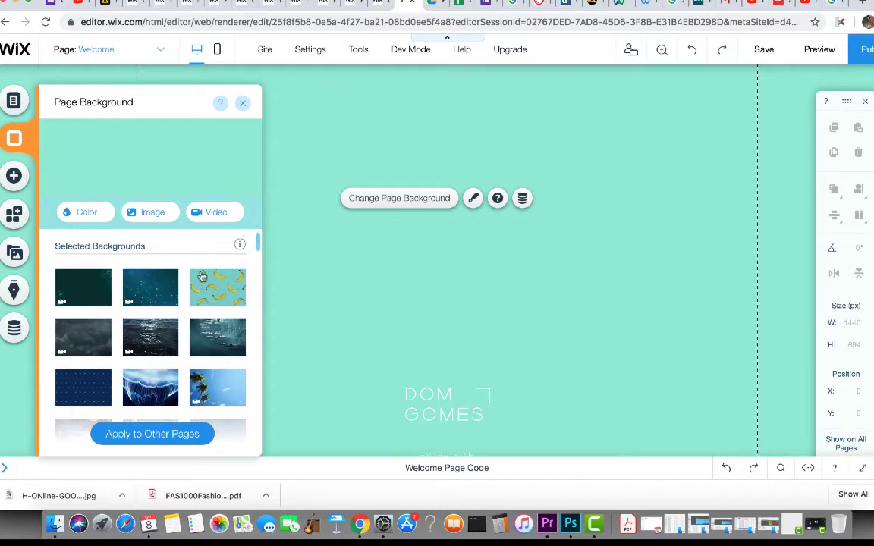
# Step: Upload dom.jpg from the computer's hhhsda folder as an image for the page background
pyautogui.click(145, 215)
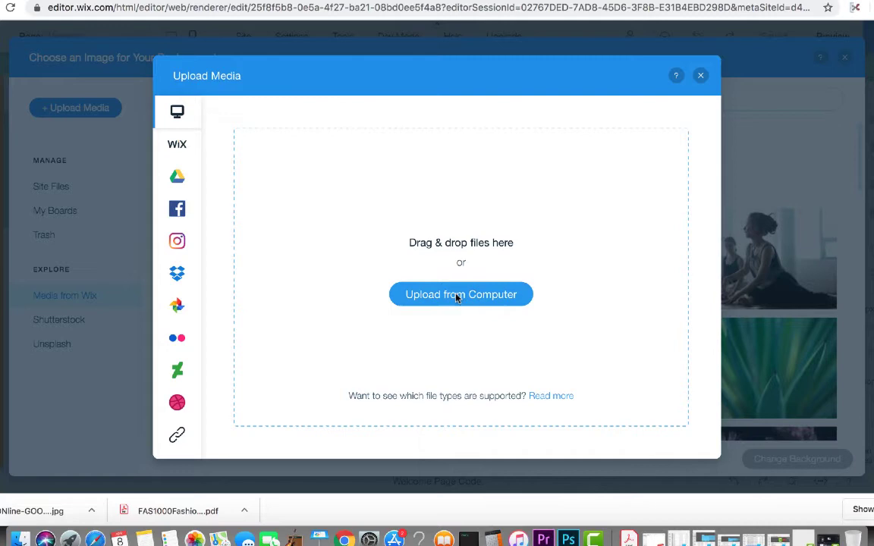
pyautogui.click(418, 299)
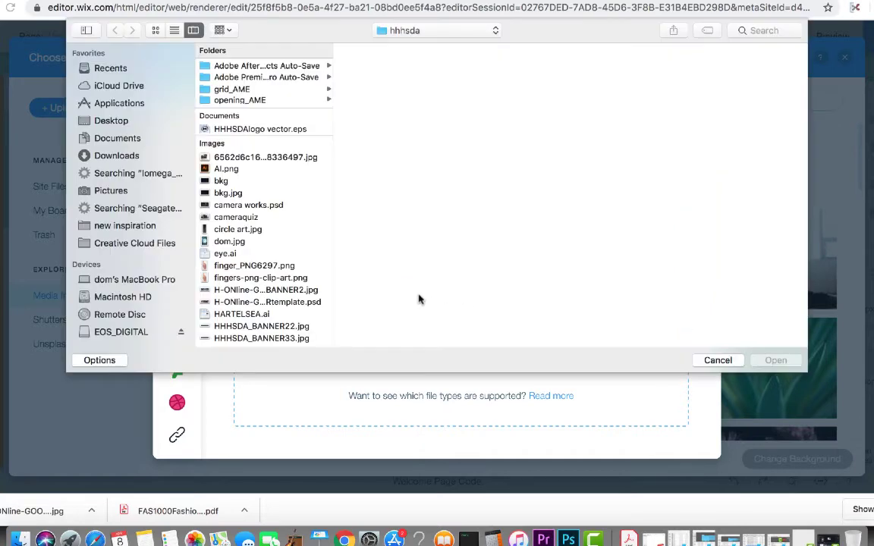
pyautogui.click(242, 158)
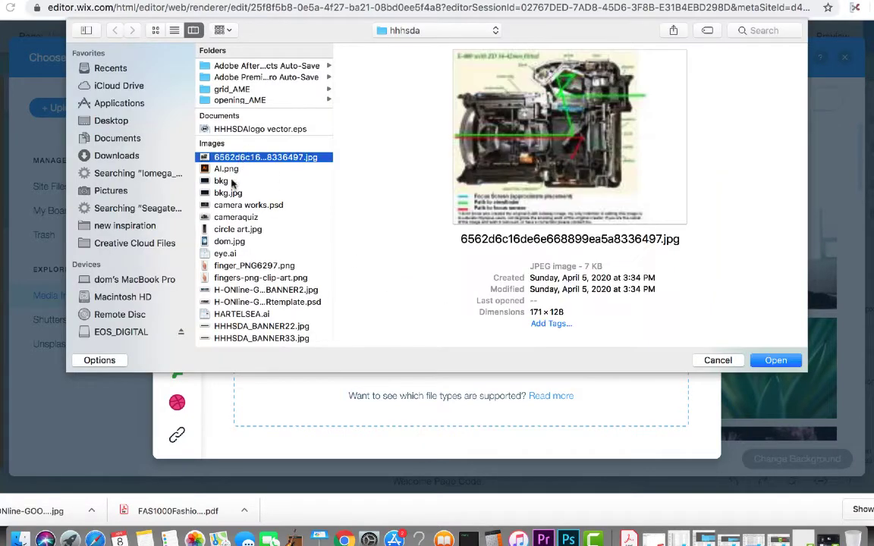
pyautogui.click(222, 242)
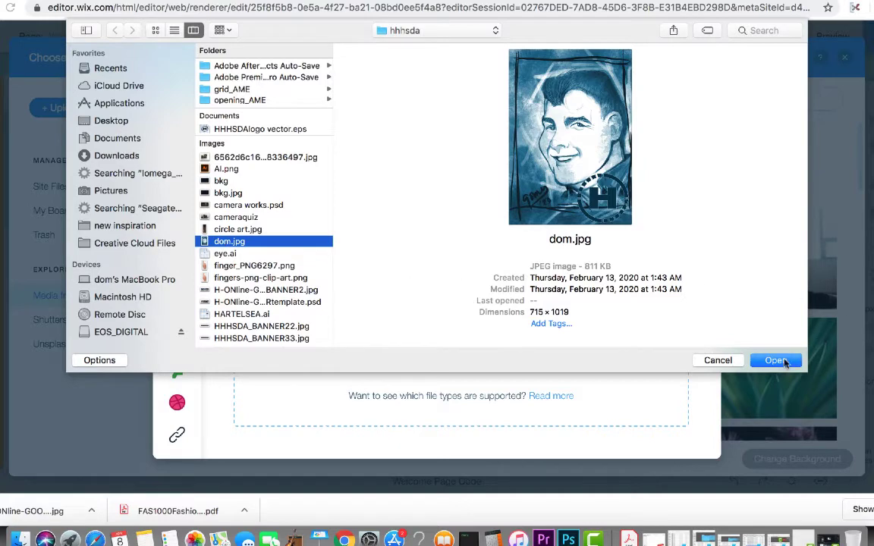
pyautogui.click(776, 361)
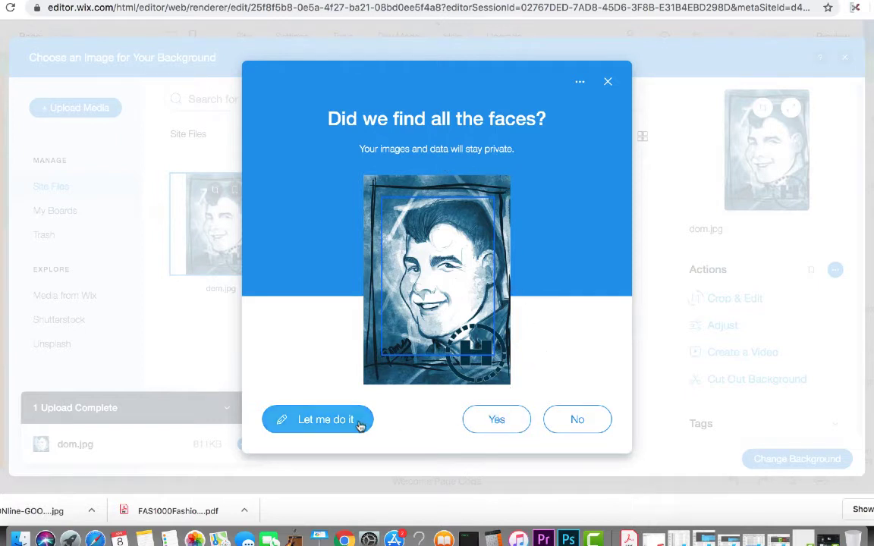
# Step: Decline to answer the face-detection feedback and apply dom.jpg as the Welcome page background
pyautogui.click(575, 427)
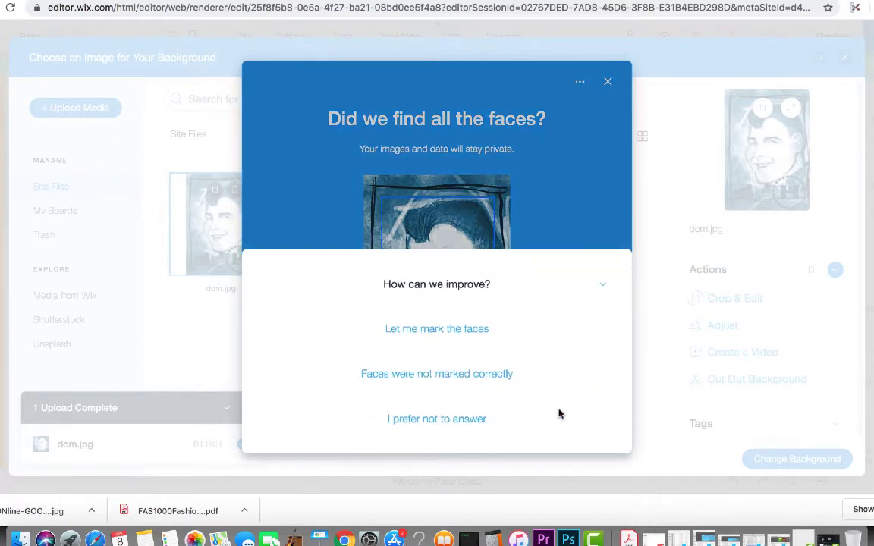
pyautogui.click(466, 425)
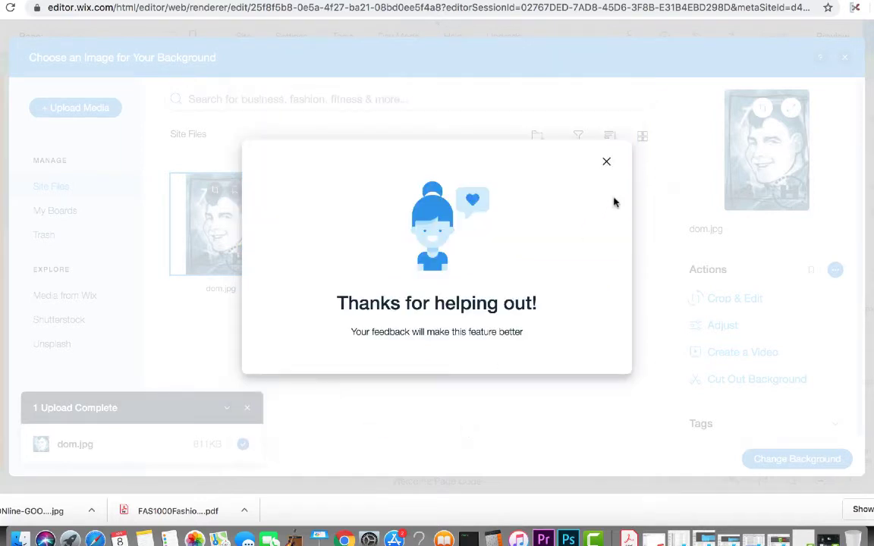
pyautogui.click(607, 161)
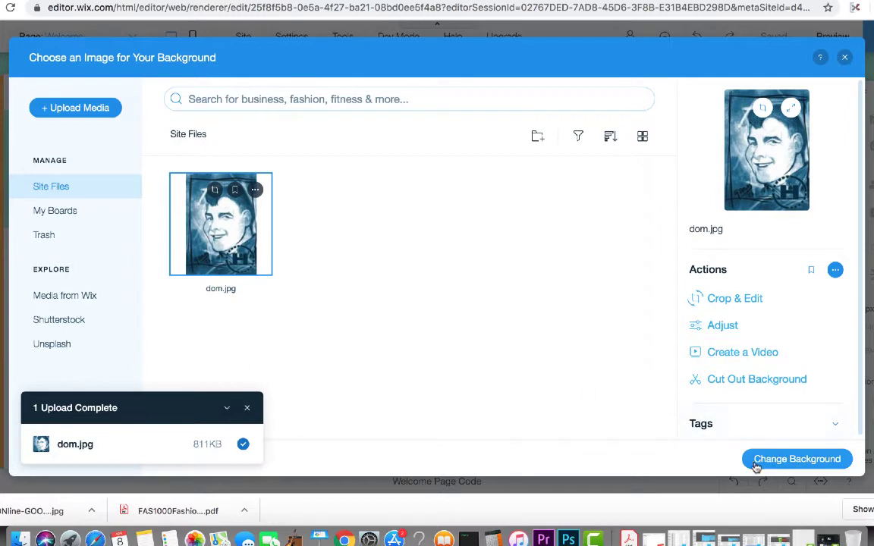
pyautogui.click(797, 459)
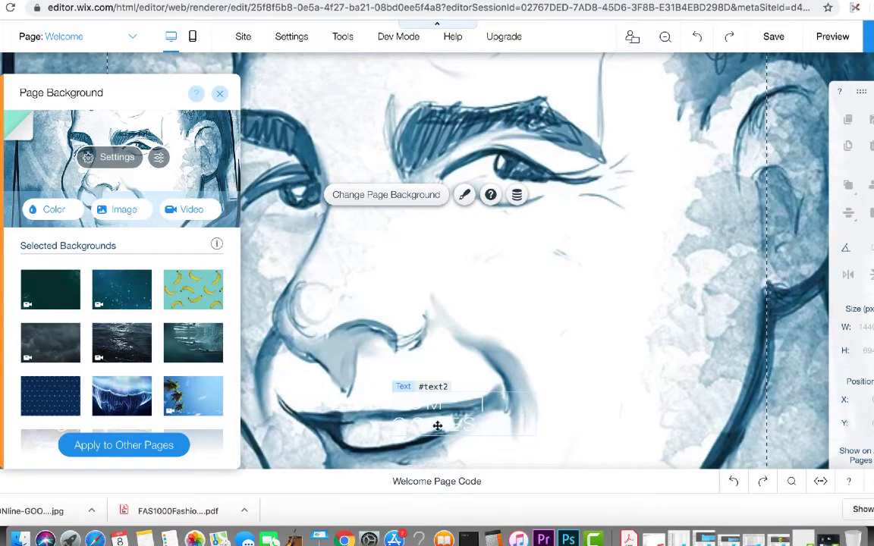
# Step: Change the Welcome page title's text color to gray and close the text settings
pyautogui.click(438, 352)
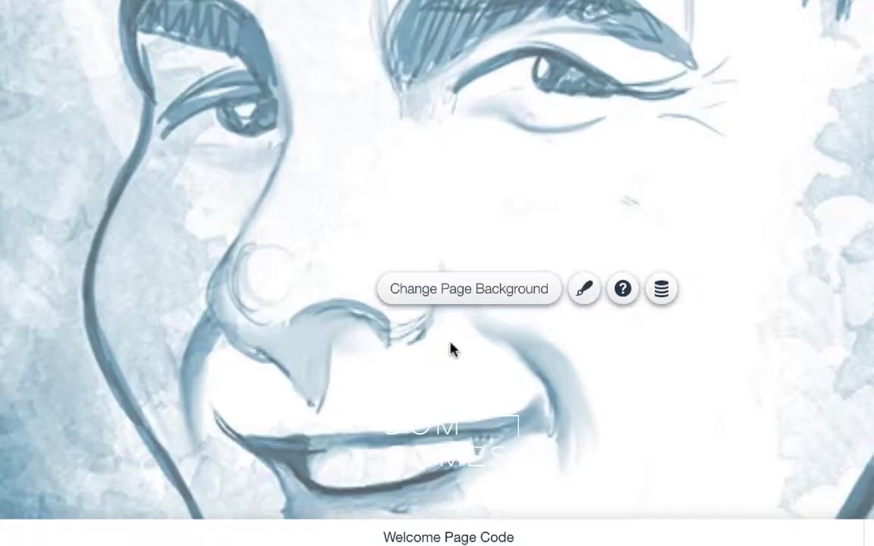
pyautogui.click(449, 416)
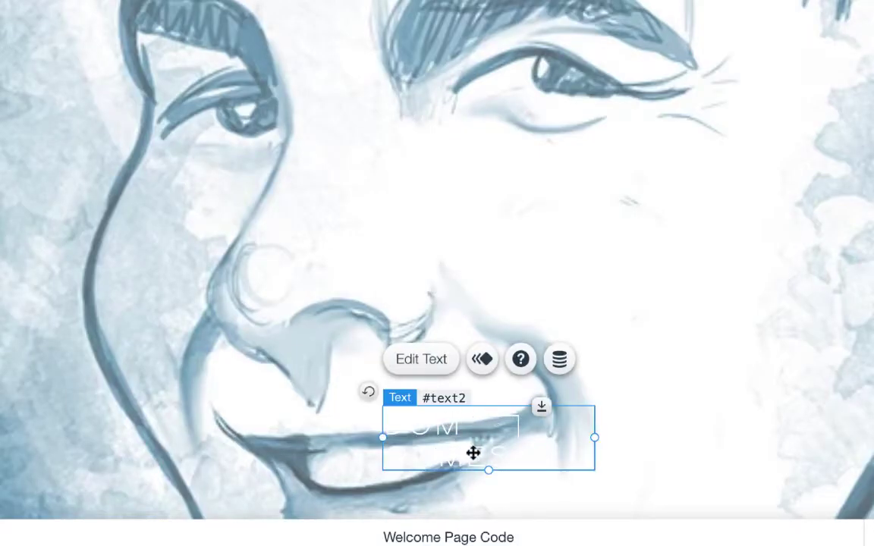
pyautogui.click(437, 367)
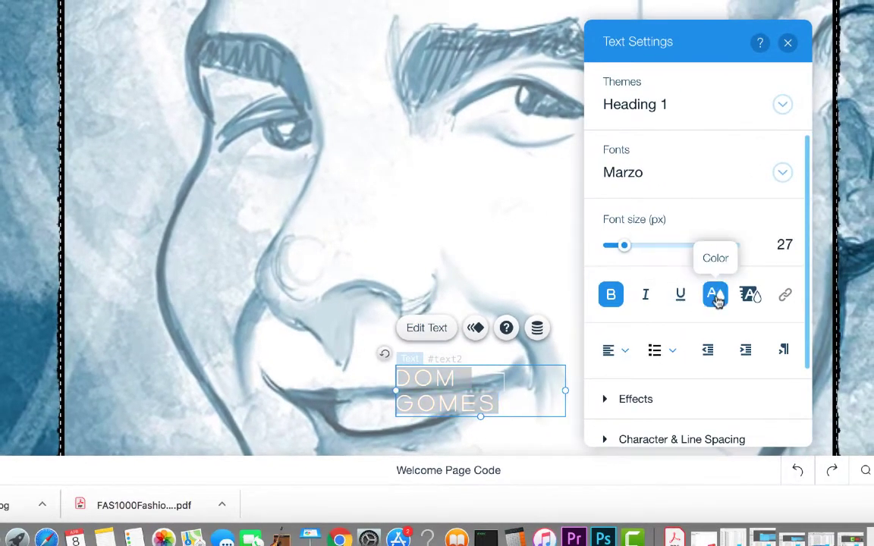
pyautogui.click(757, 308)
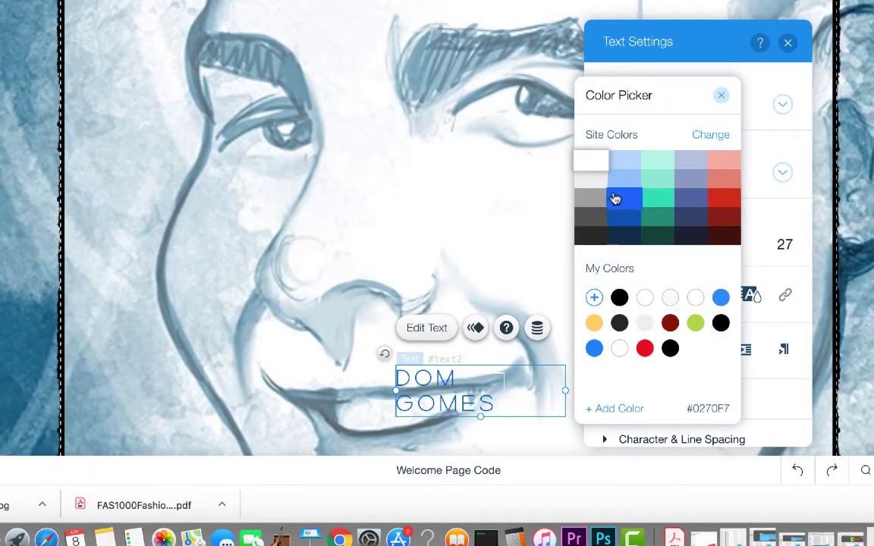
pyautogui.click(503, 279)
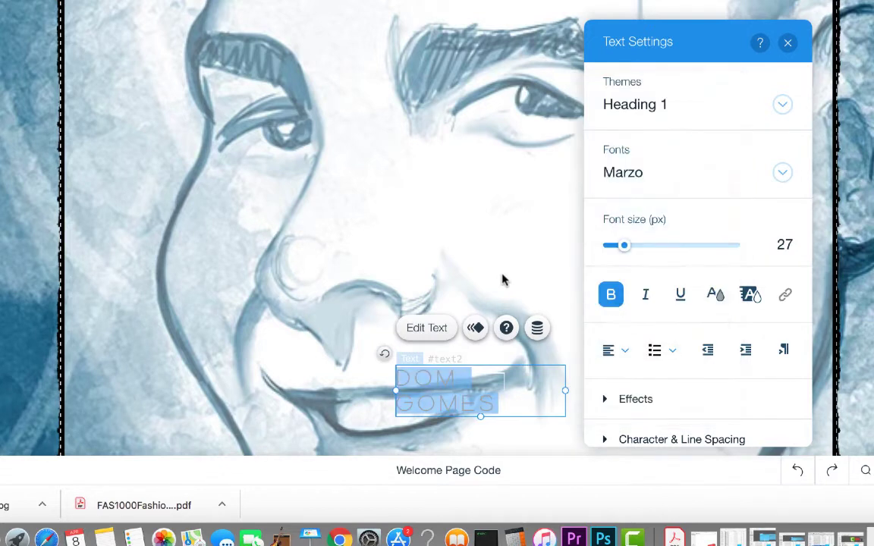
pyautogui.click(562, 439)
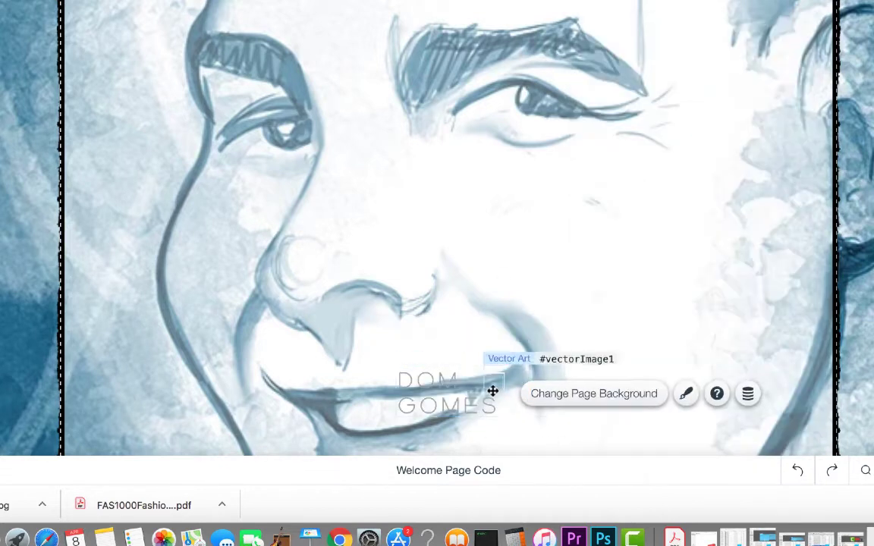
# Step: Set the Welcome page background image's opacity to 33%
pyautogui.click(406, 249)
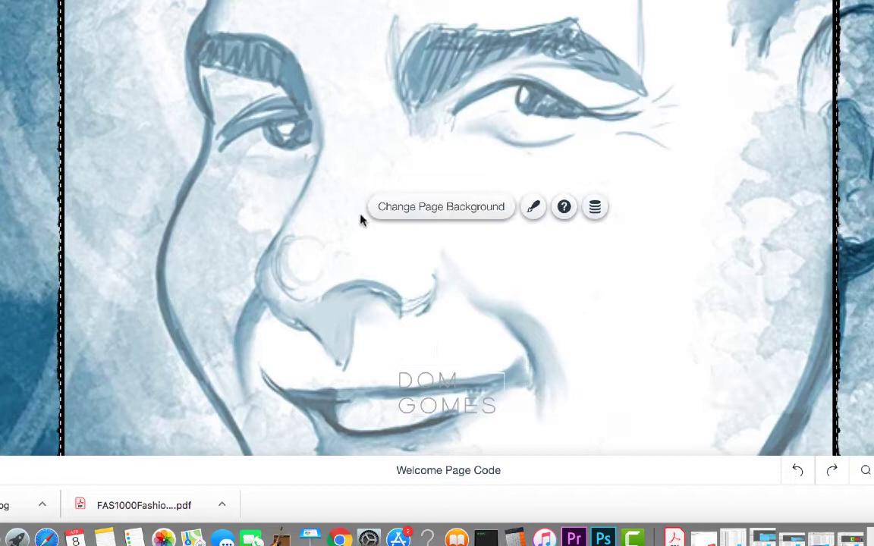
pyautogui.click(426, 207)
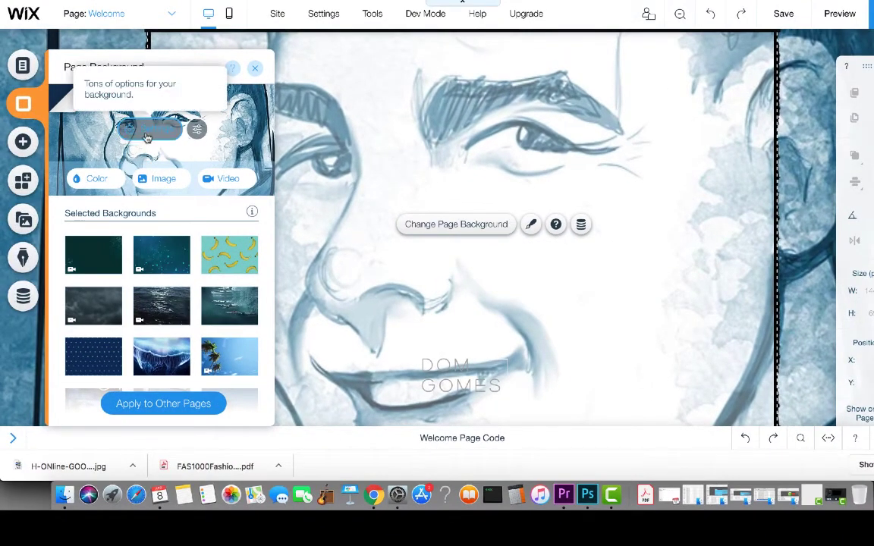
pyautogui.click(146, 132)
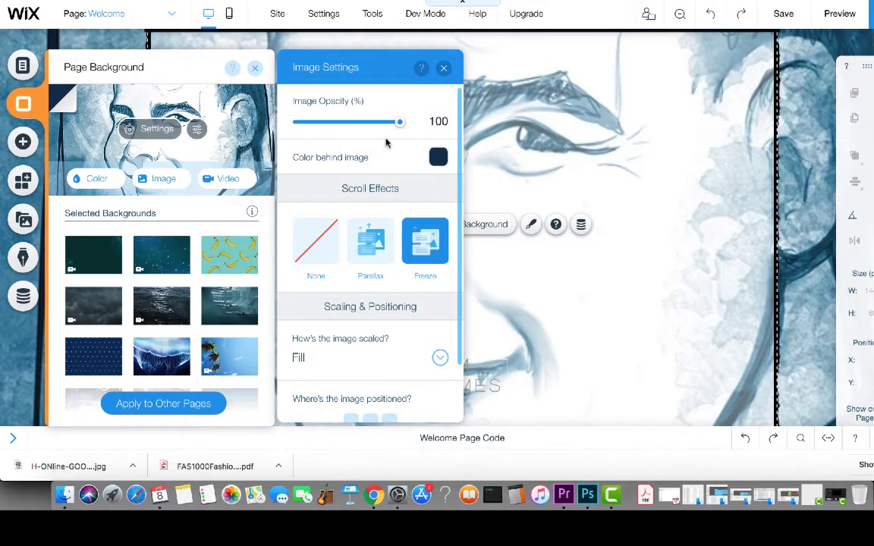
pyautogui.moveTo(399, 123); pyautogui.dragTo(330, 129)
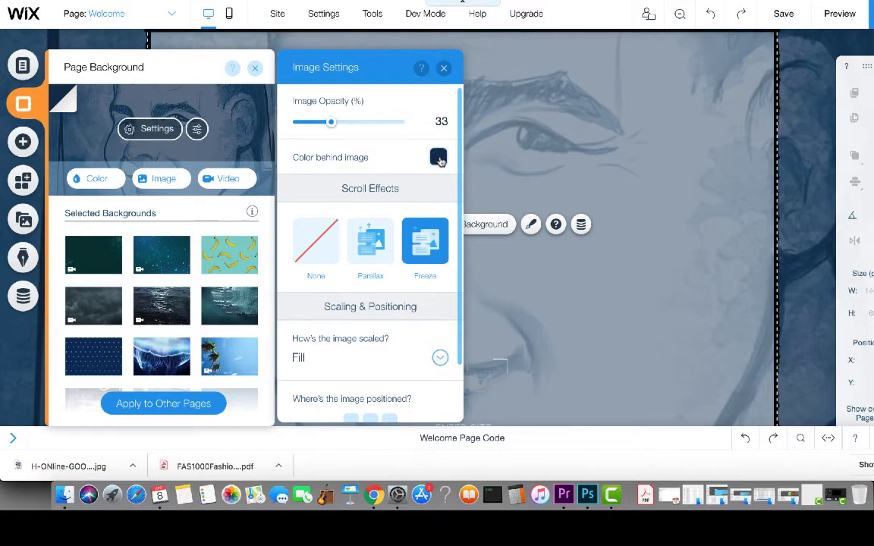
# Step: Add the custom teal #196880 as the color behind the background image, keep the opacity at 33%, and close the image settings
pyautogui.click(438, 158)
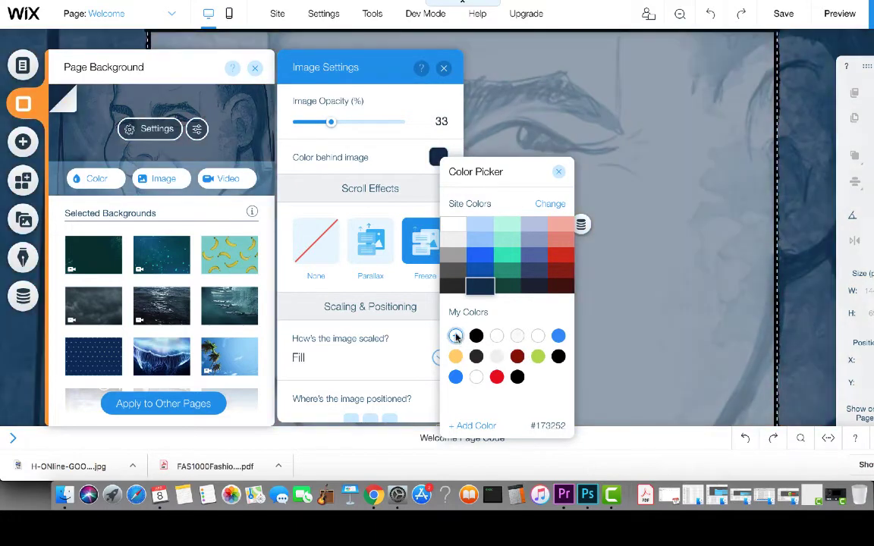
pyautogui.click(455, 336)
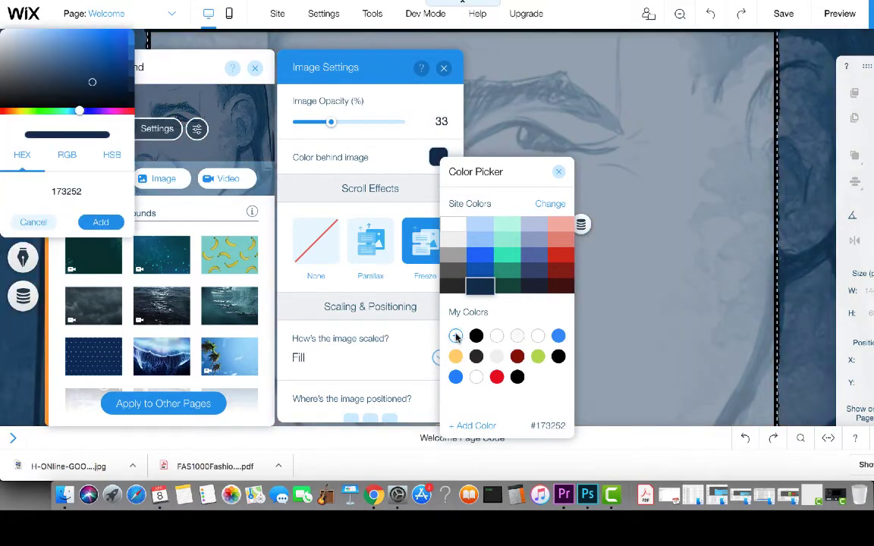
pyautogui.moveTo(102, 110); pyautogui.dragTo(104, 111)
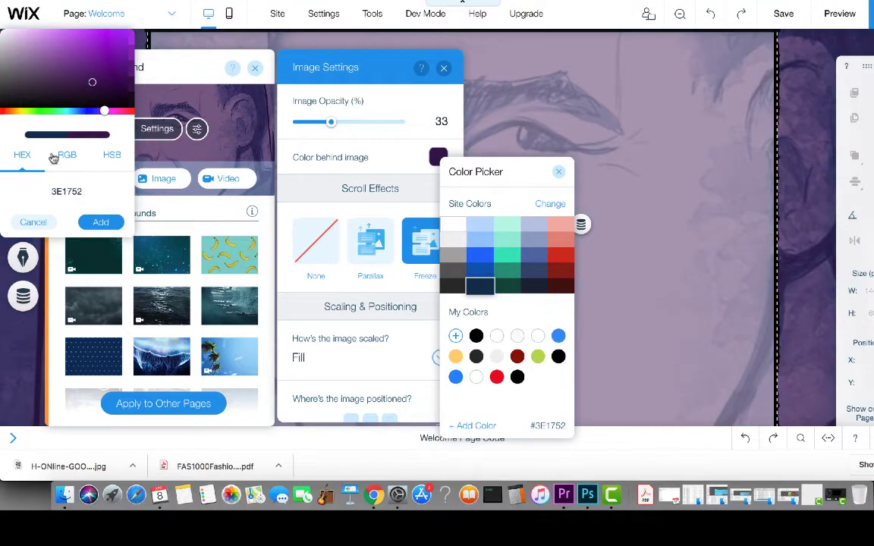
pyautogui.click(88, 78)
pyautogui.moveTo(93, 63); pyautogui.dragTo(103, 69)
pyautogui.click(72, 110)
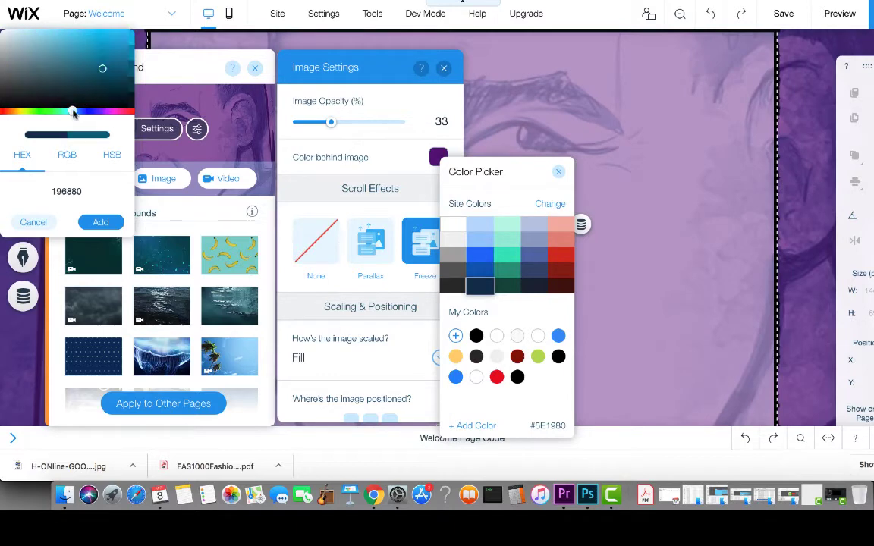
pyautogui.click(97, 221)
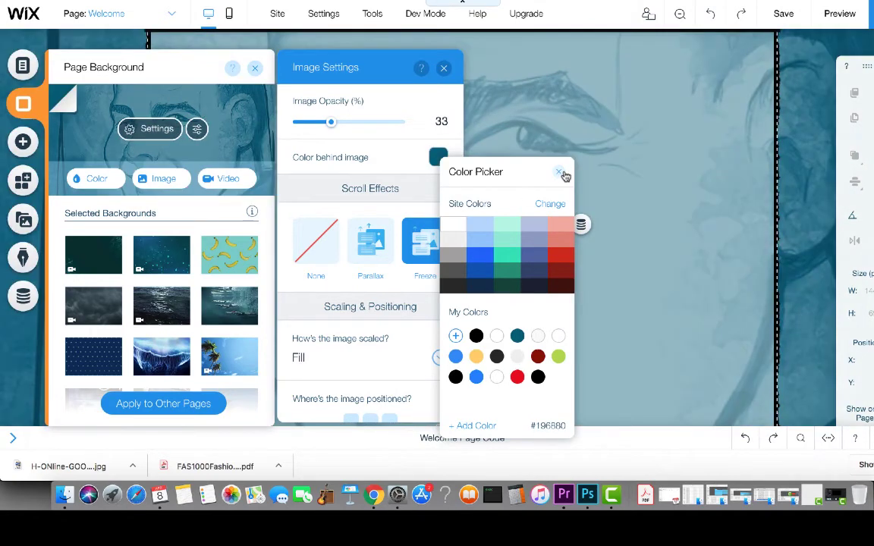
pyautogui.click(558, 171)
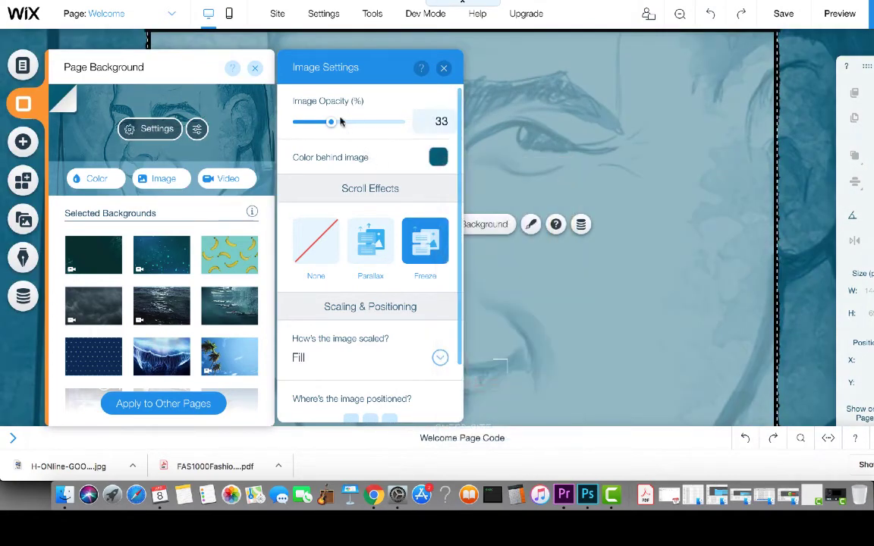
pyautogui.moveTo(331, 122)
pyautogui.mouseDown()
pyautogui.moveTo(370, 124)
pyautogui.moveTo(330, 128)
pyautogui.mouseUp()
pyautogui.click(444, 68)
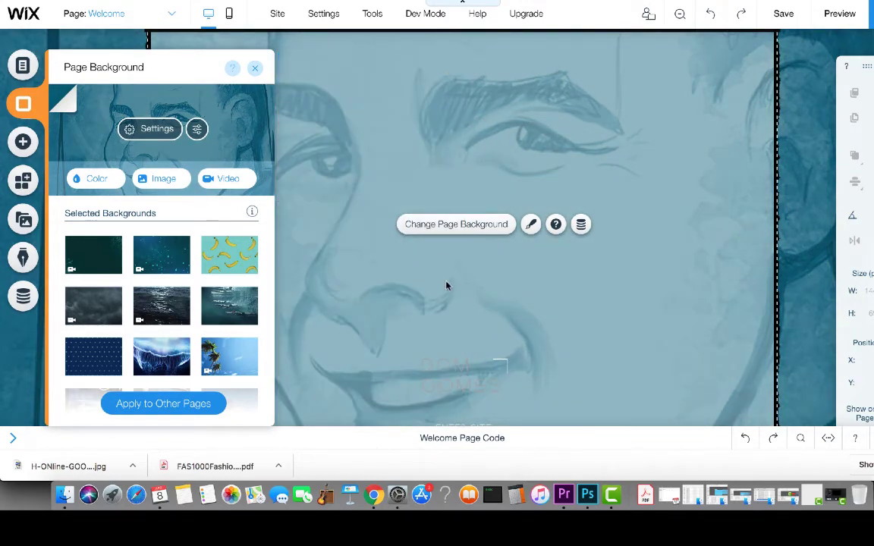
# Step: Change the Welcome page title's text color to white (#FFFFFF) and close the text settings
pyautogui.click(453, 366)
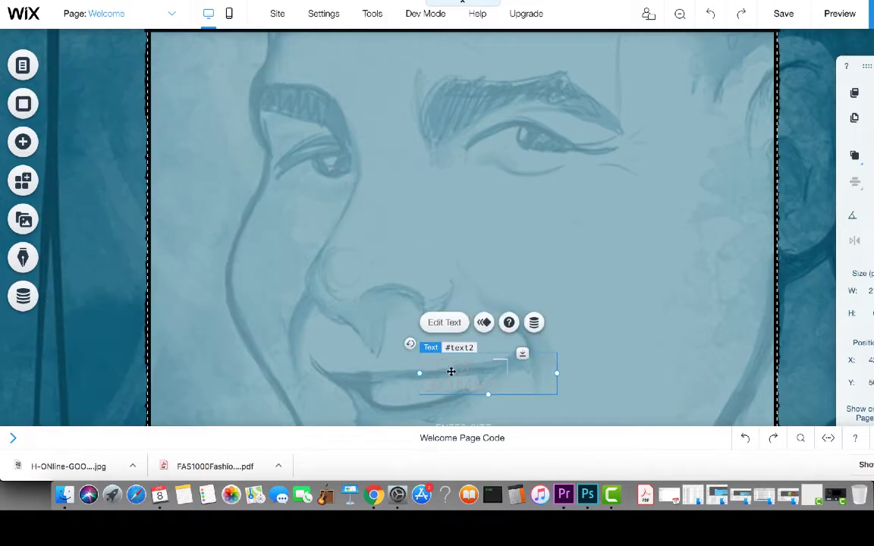
pyautogui.click(445, 323)
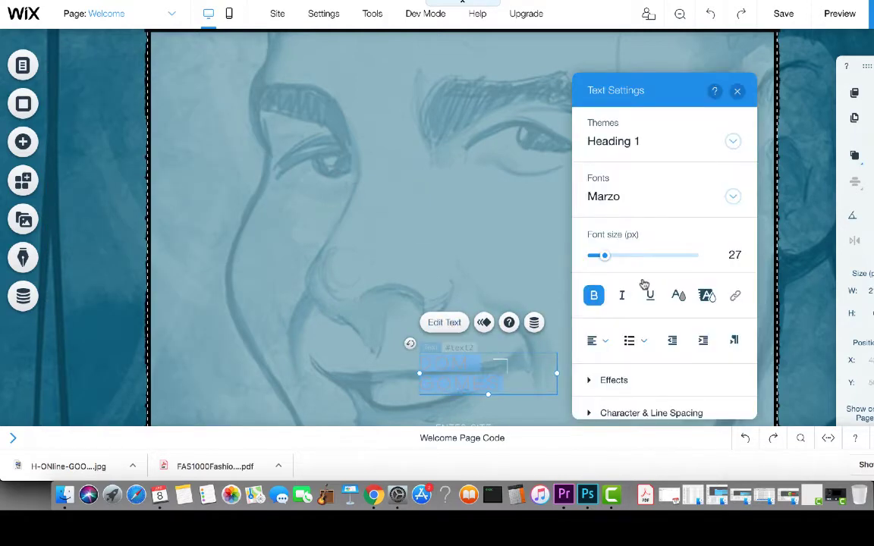
pyautogui.click(679, 295)
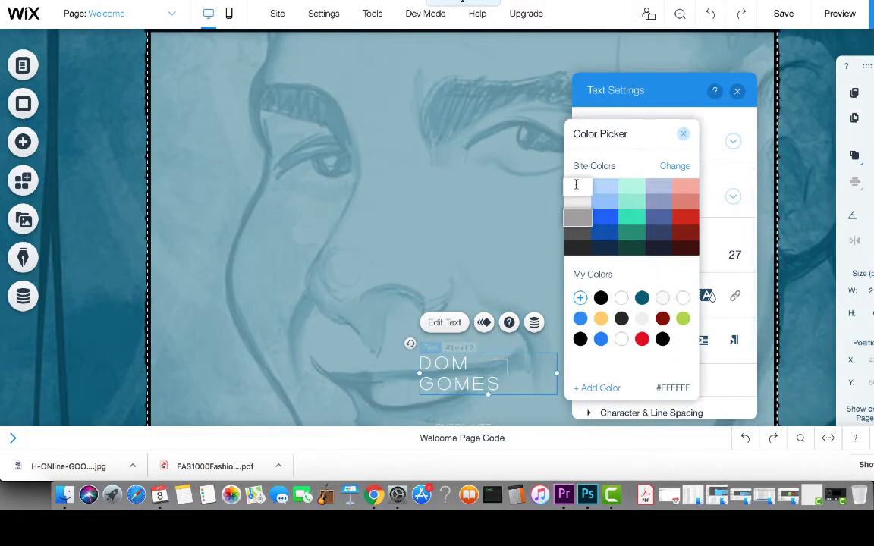
pyautogui.click(502, 362)
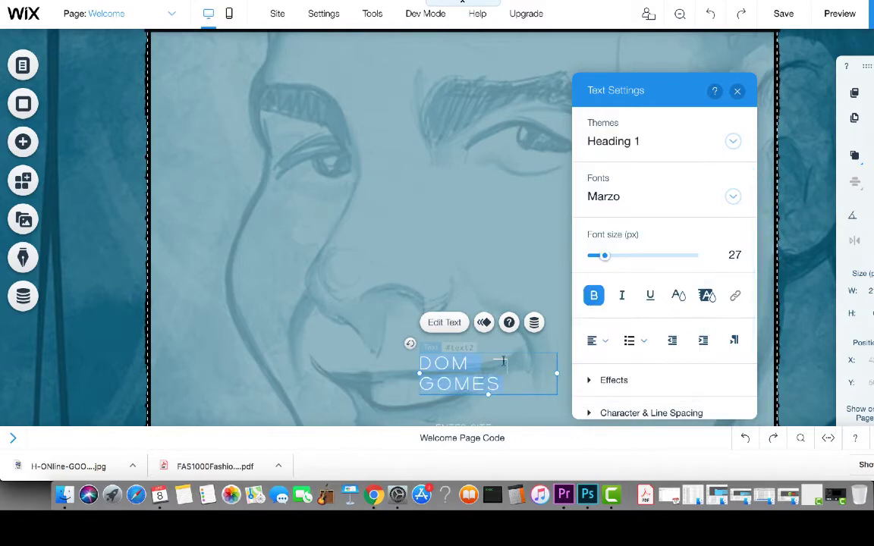
pyautogui.click(533, 189)
# Step: Move the Welcome page title slightly lower, so it sits just above the ENTER SITE text
pyautogui.moveTo(457, 363); pyautogui.dragTo(516, 226)
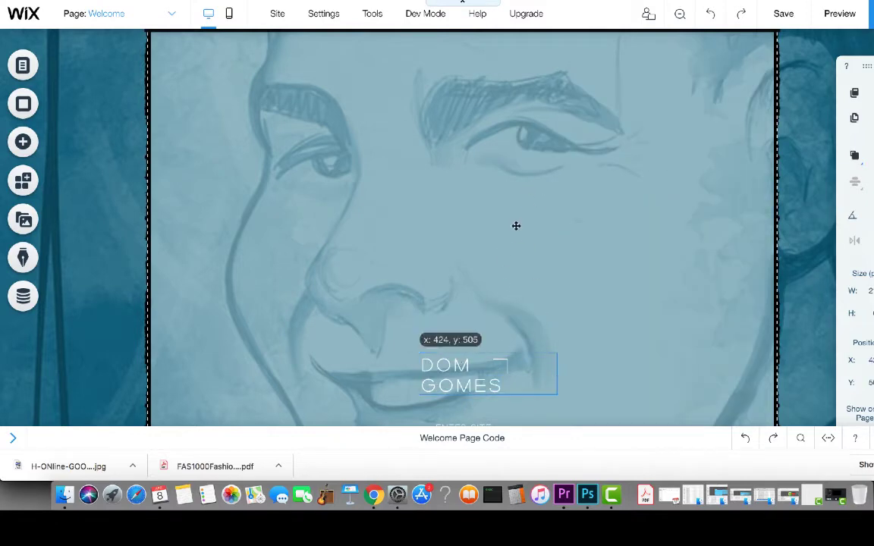
pyautogui.moveTo(495, 256); pyautogui.dragTo(463, 390)
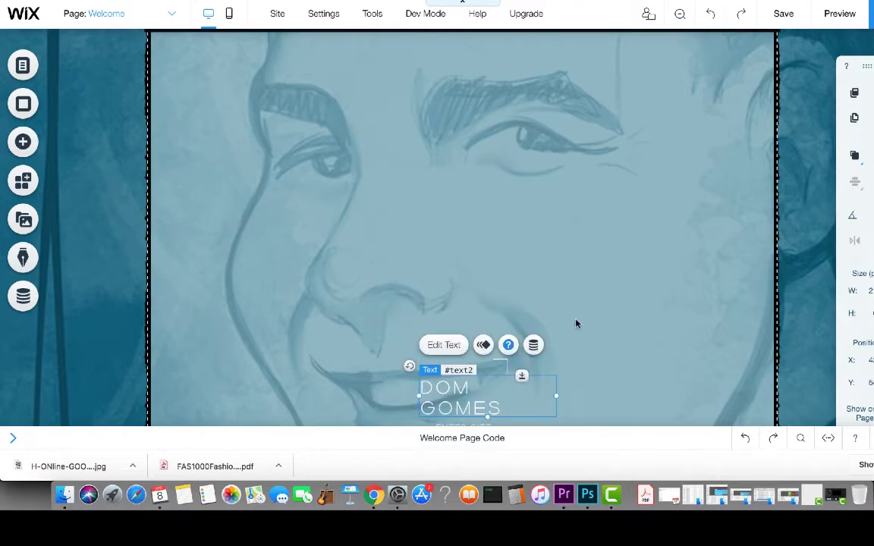
pyautogui.scroll(-2, 575, 325)
pyautogui.scroll(2, 574, 316)
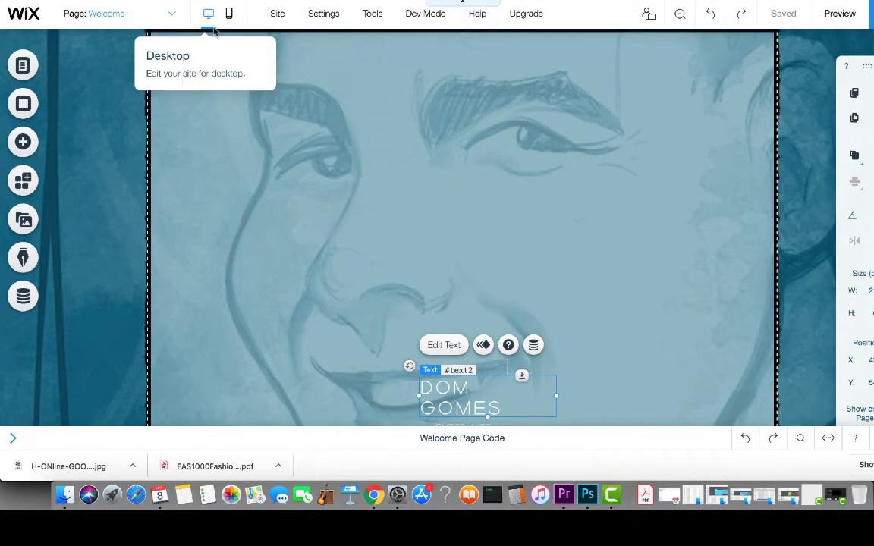
# Step: Switch from the Welcome page to the Portfolio page for editing
pyautogui.click(173, 17)
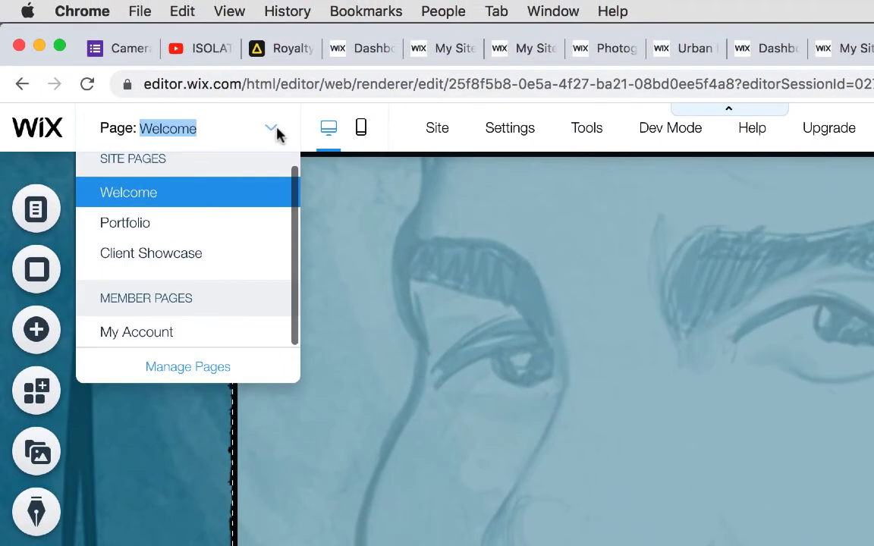
pyautogui.scroll(1, 224, 220)
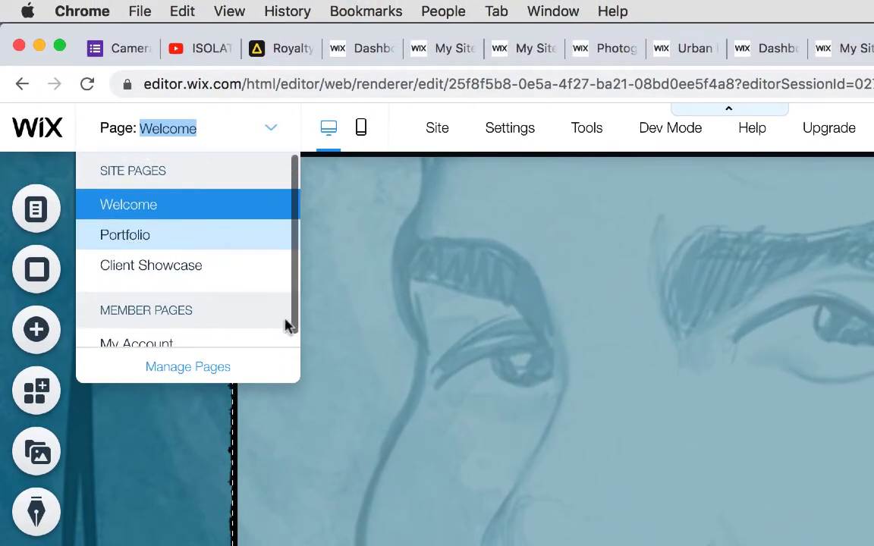
pyautogui.click(160, 240)
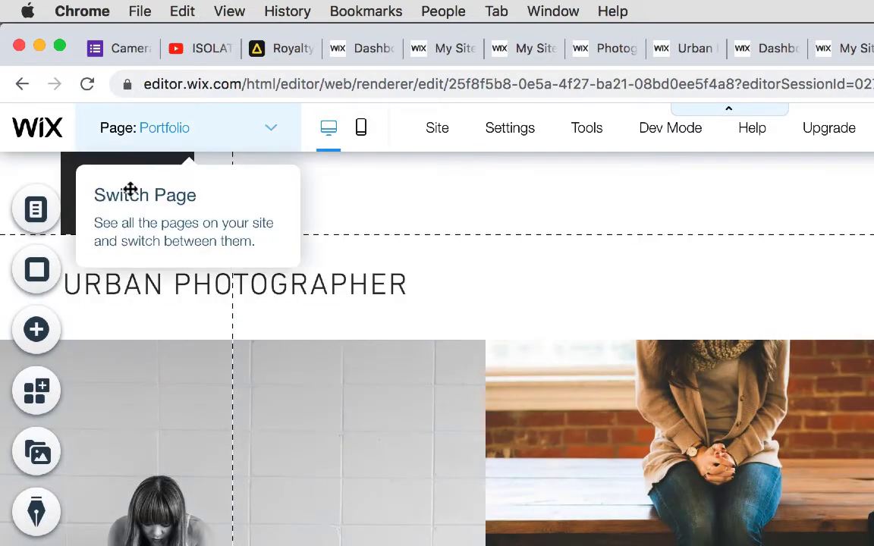
# Step: Replace the template name in the header logo with the photographer's first and last name, and widen the text box to fit the surname on one line
pyautogui.click(129, 189)
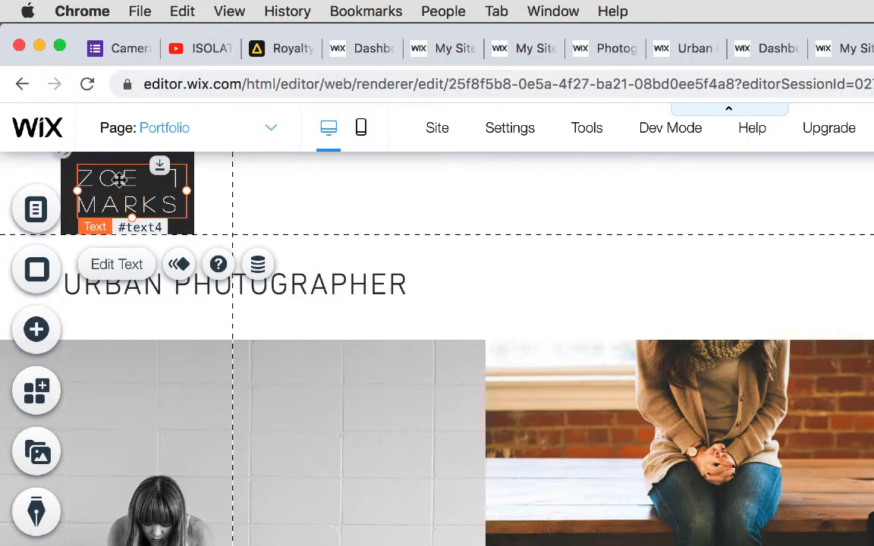
pyautogui.doubleClick(129, 178)
pyautogui.click(142, 178)
pyautogui.moveTo(143, 178); pyautogui.dragTo(42, 144)
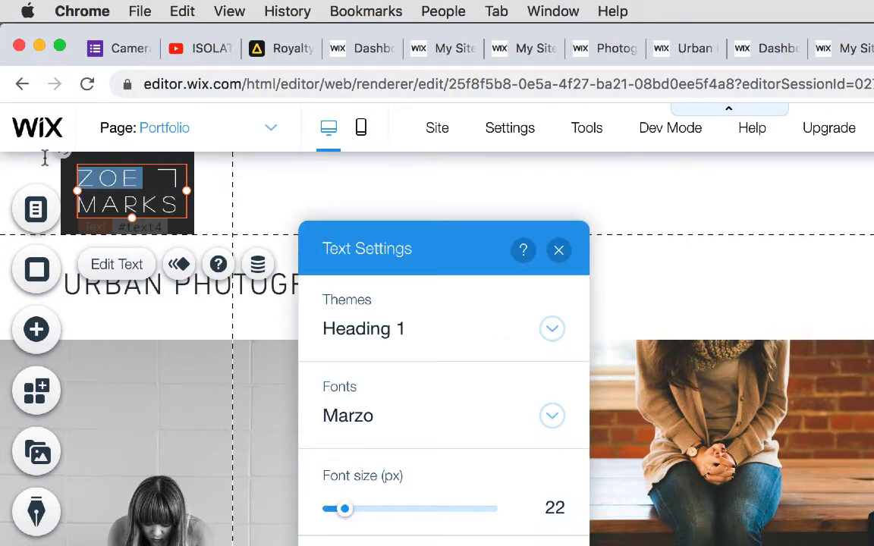
pyautogui.write('DOM')
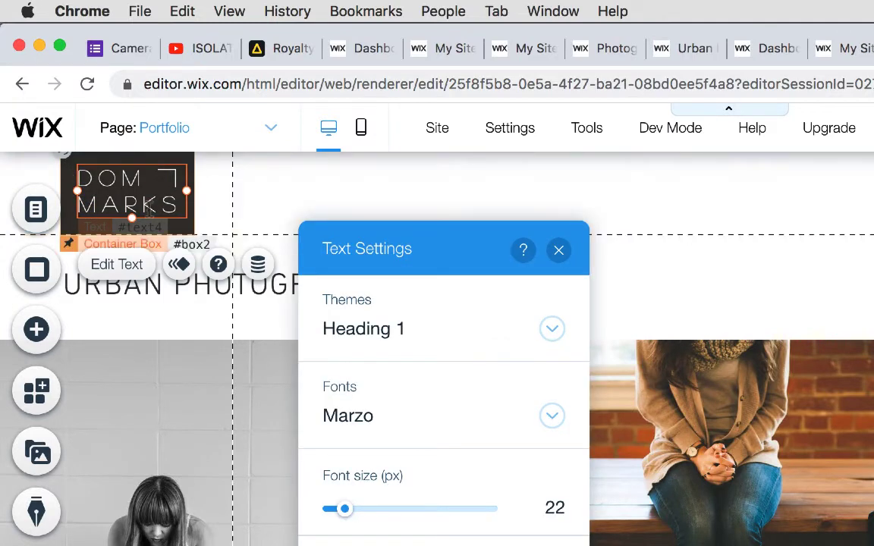
pyautogui.moveTo(165, 195); pyautogui.dragTo(67, 204)
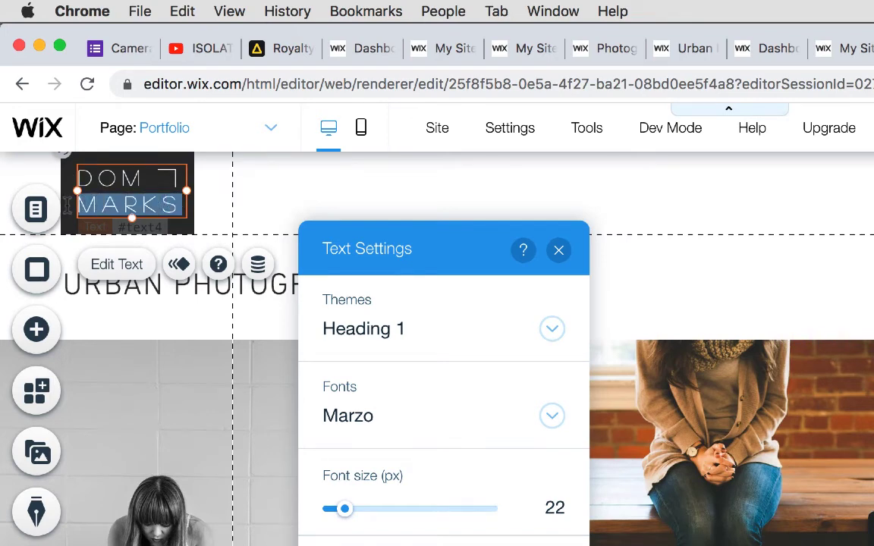
pyautogui.write('GOME')
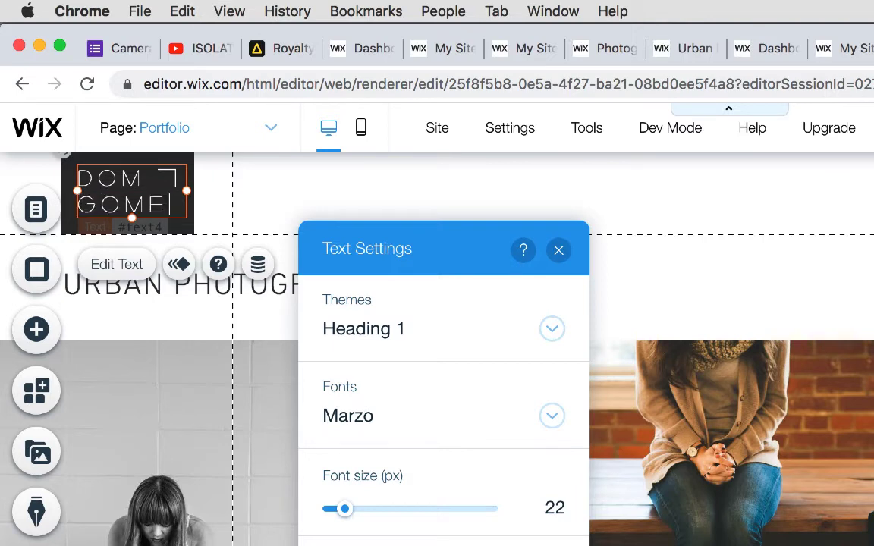
pyautogui.write('S')
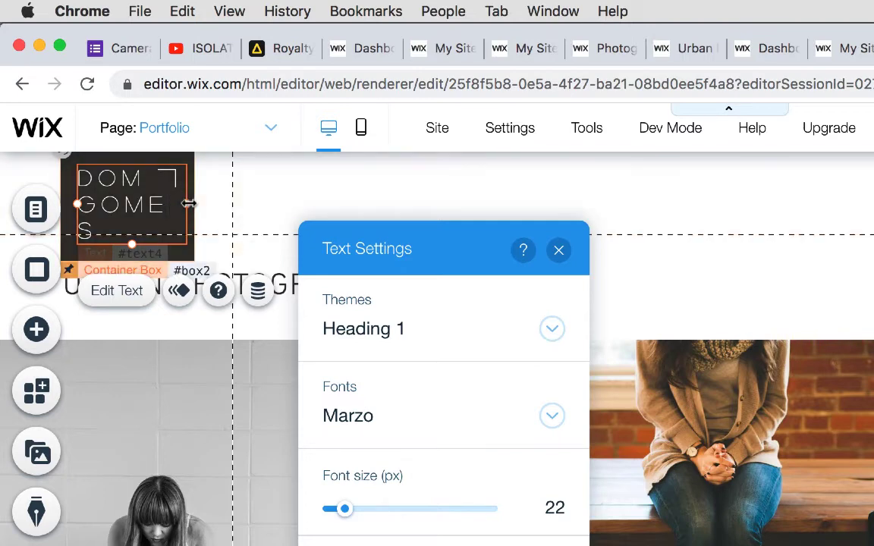
pyautogui.moveTo(189, 203); pyautogui.dragTo(207, 200)
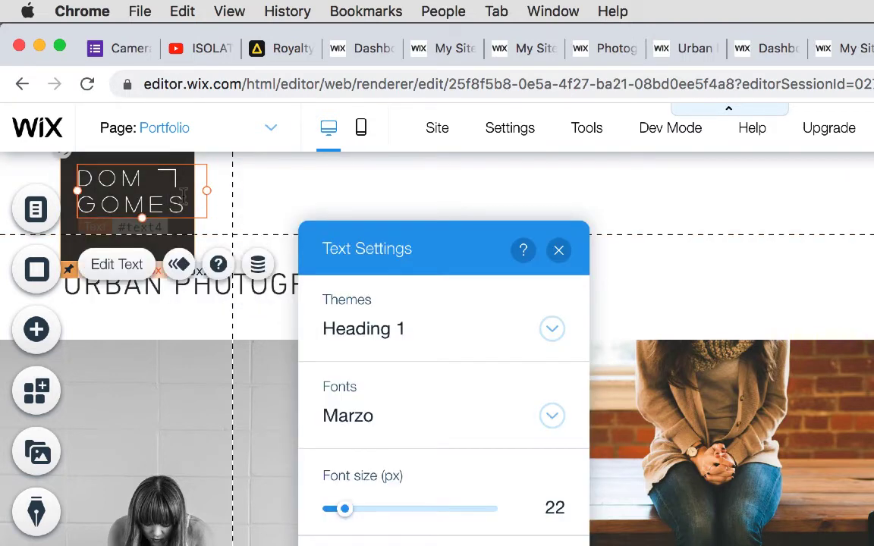
pyautogui.click(560, 251)
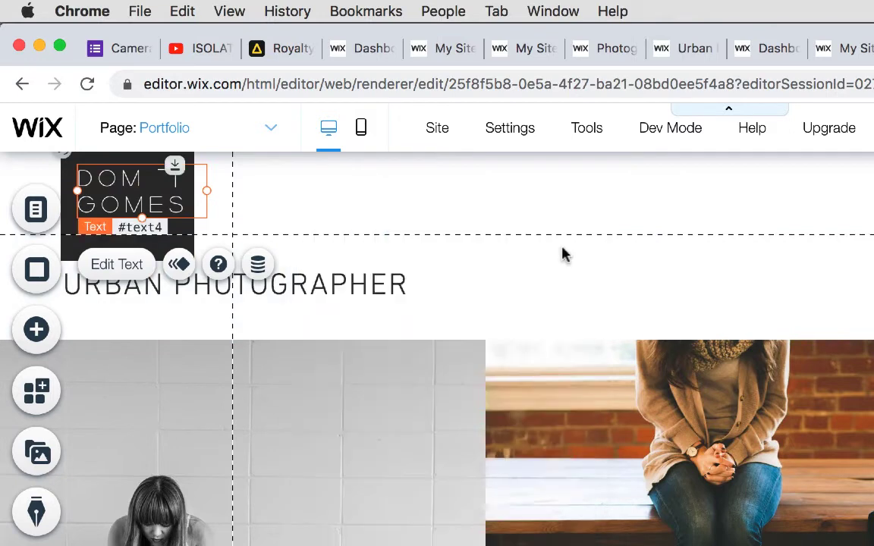
# Step: Replace the word URBAN in the Portfolio page heading so that it reads ISOLATED PHOTOGRAPHER
pyautogui.click(351, 278)
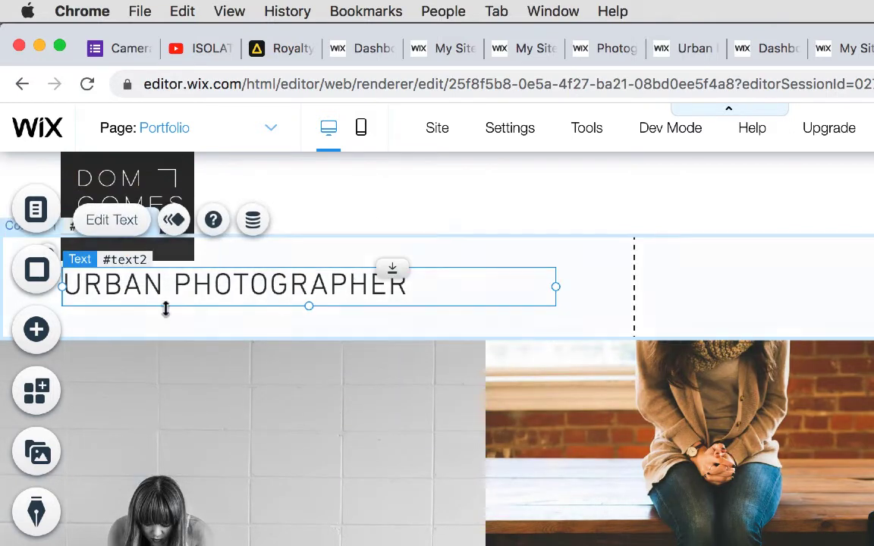
pyautogui.doubleClick(161, 284)
pyautogui.click(165, 285)
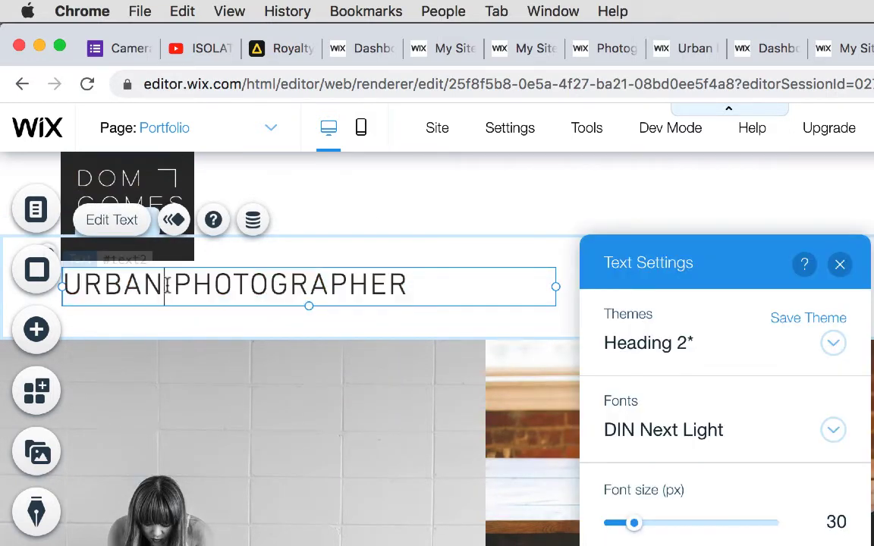
pyautogui.moveTo(160, 284); pyautogui.dragTo(64, 286)
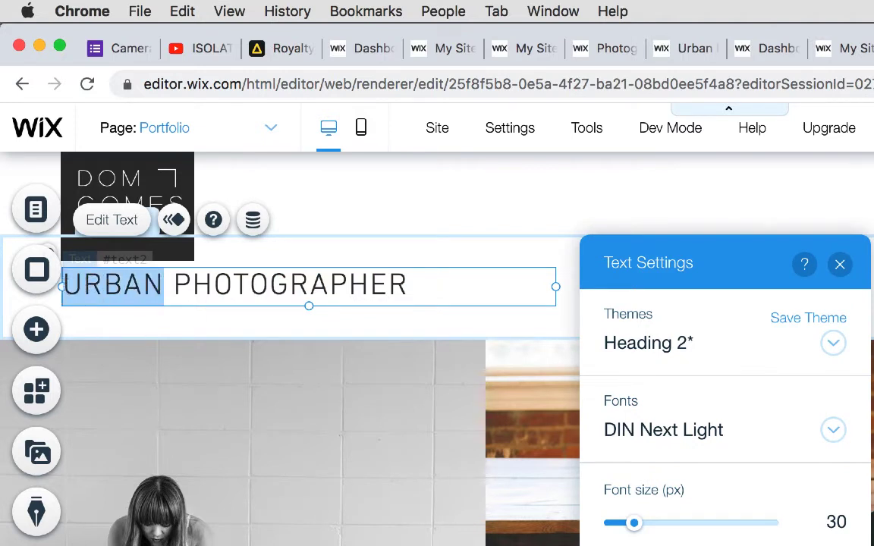
pyautogui.write('isol')
pyautogui.press('BackSpace')
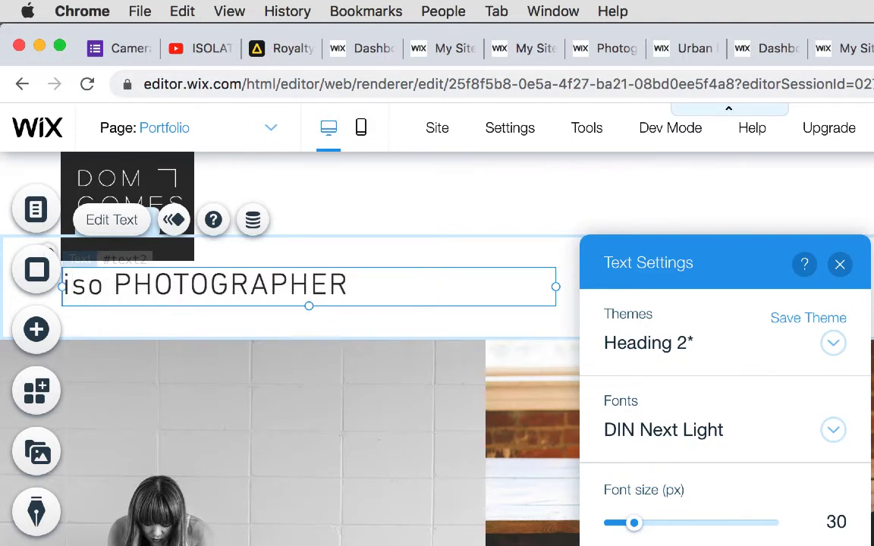
pyautogui.press('BackSpace')
pyautogui.press('BackSpace')
pyautogui.press('BackSpace')
pyautogui.write('isolate')
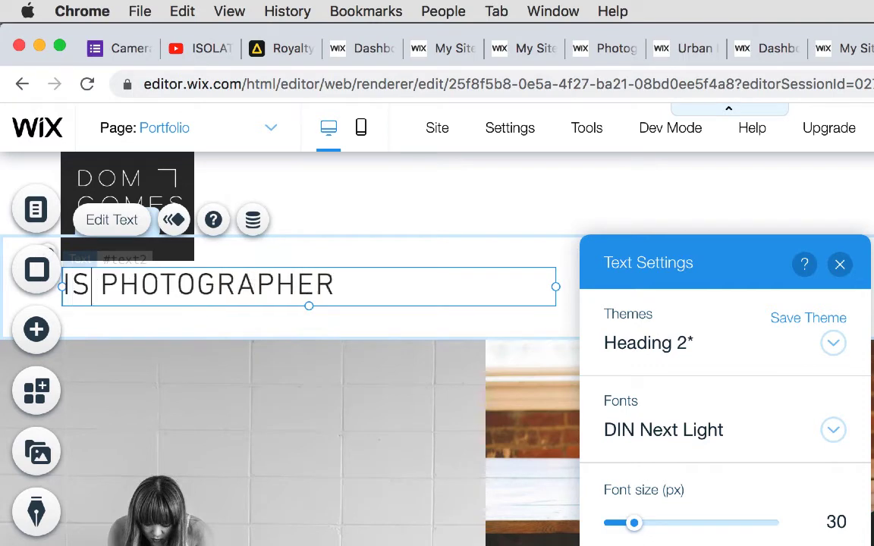
pyautogui.write('D')
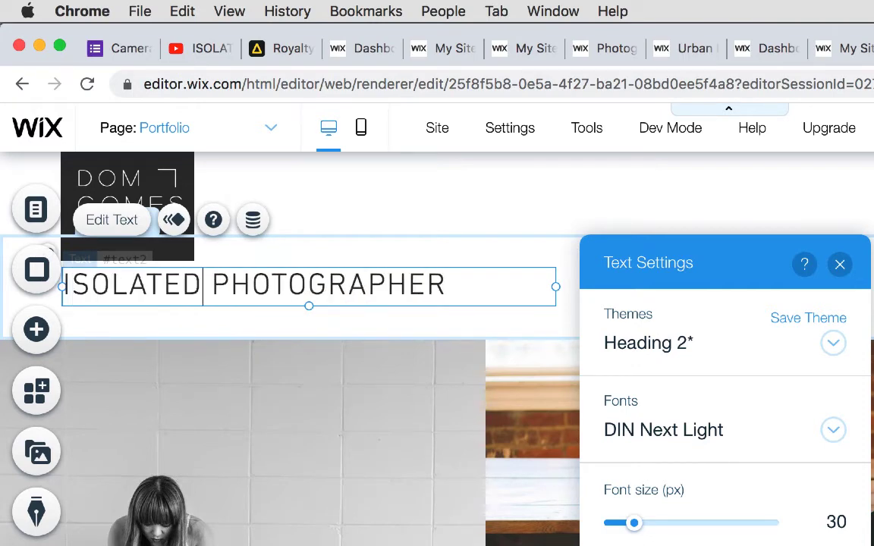
# Step: Open the Portfolio gallery's media for organizing and delete the first image, the black-and-white photo of a woman on a bench
pyautogui.click(437, 415)
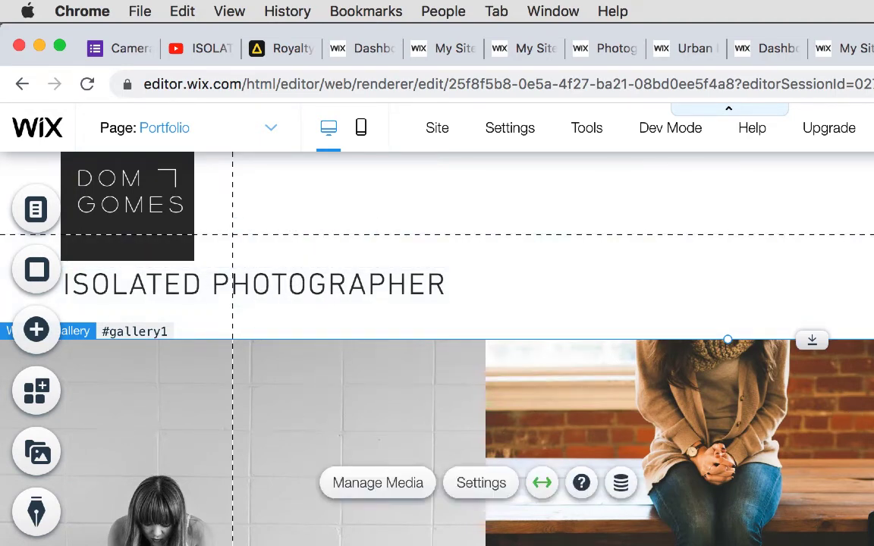
pyautogui.scroll(-2, 437, 342)
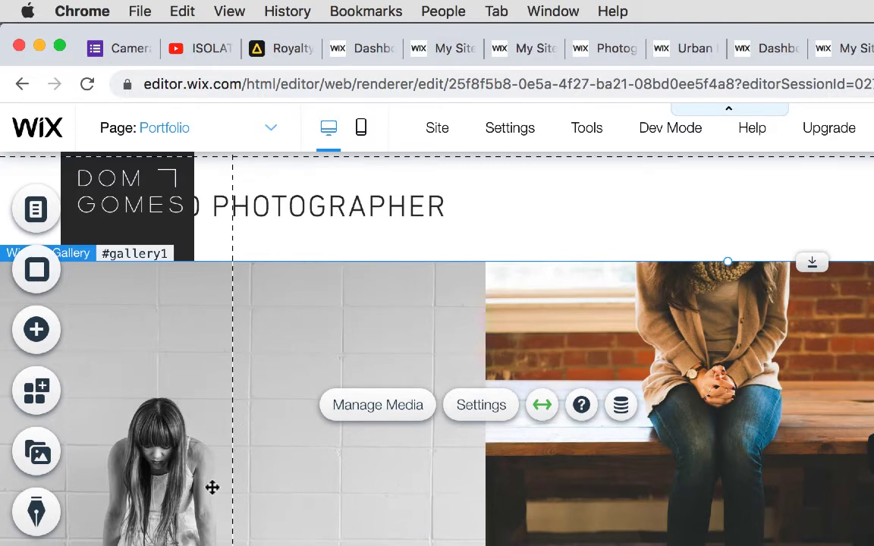
pyautogui.click(375, 405)
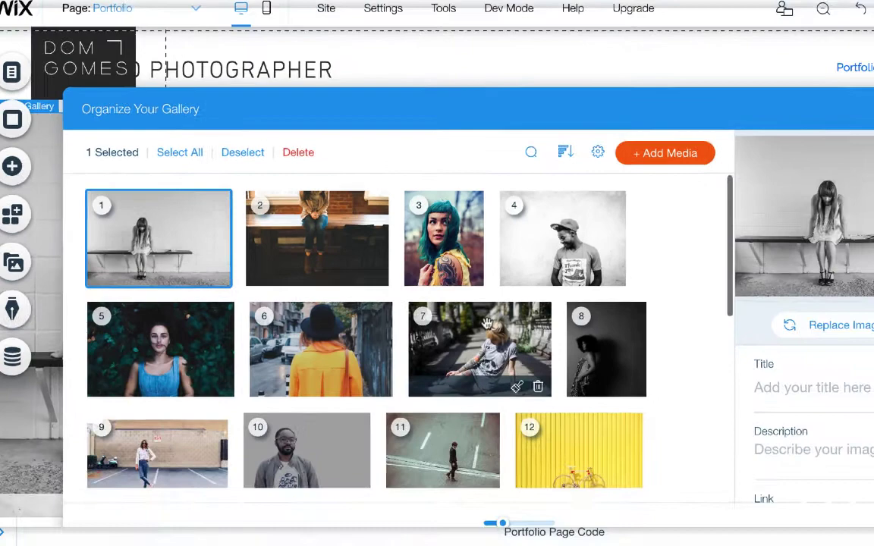
pyautogui.scroll(-5, 622, 504)
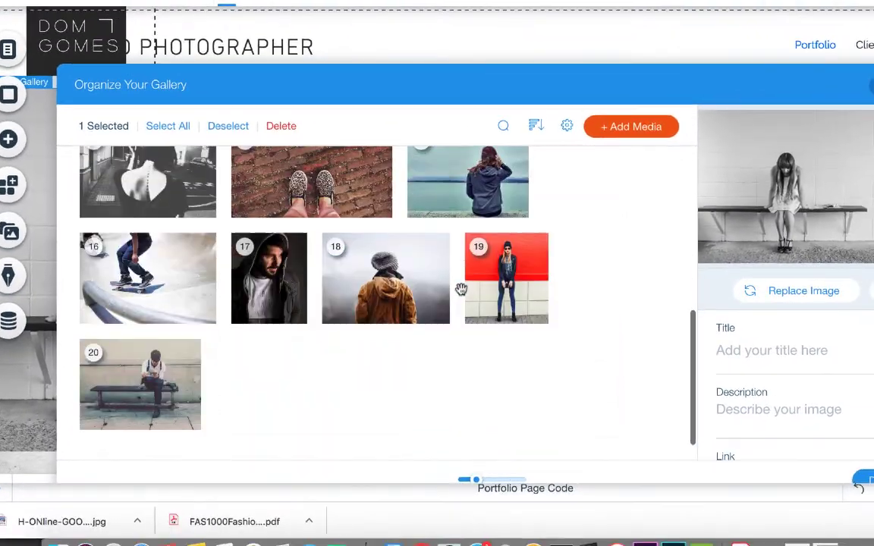
pyautogui.scroll(5, 623, 507)
pyautogui.moveTo(461, 290)
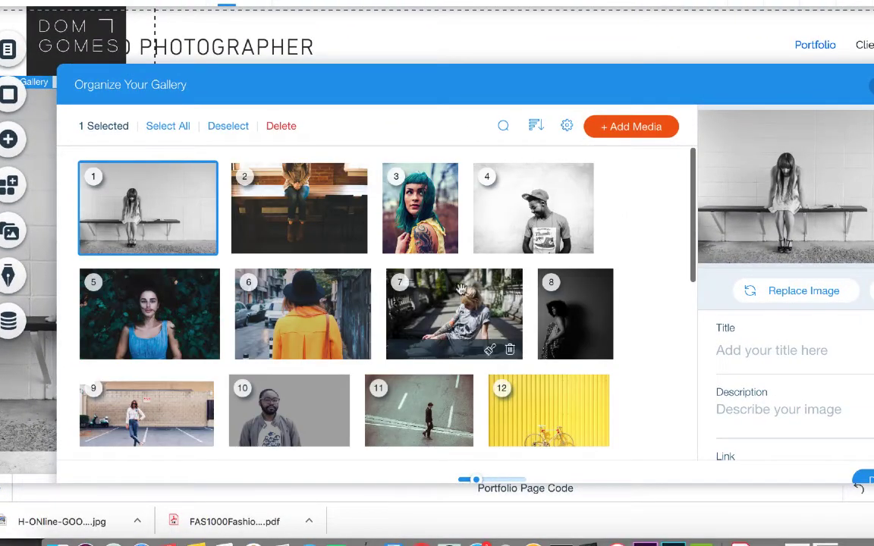
pyautogui.click(189, 191)
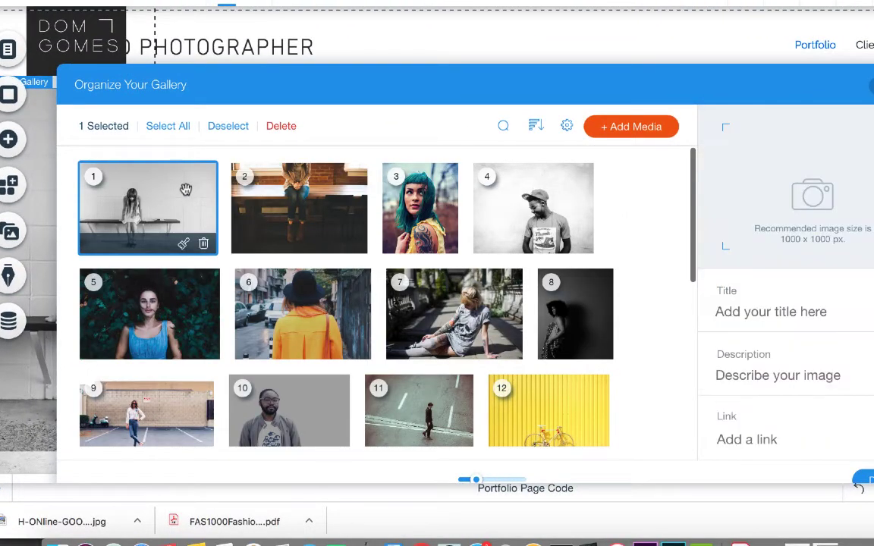
pyautogui.click(205, 244)
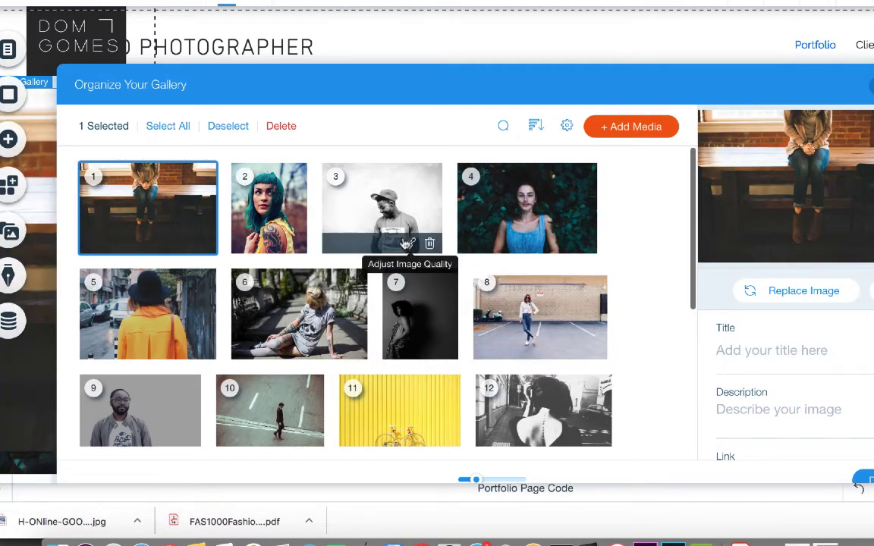
# Step: Reorder the gallery by moving the man in the cap to second place, then the woman in the blue top to first place
pyautogui.moveTo(326, 220); pyautogui.dragTo(190, 226)
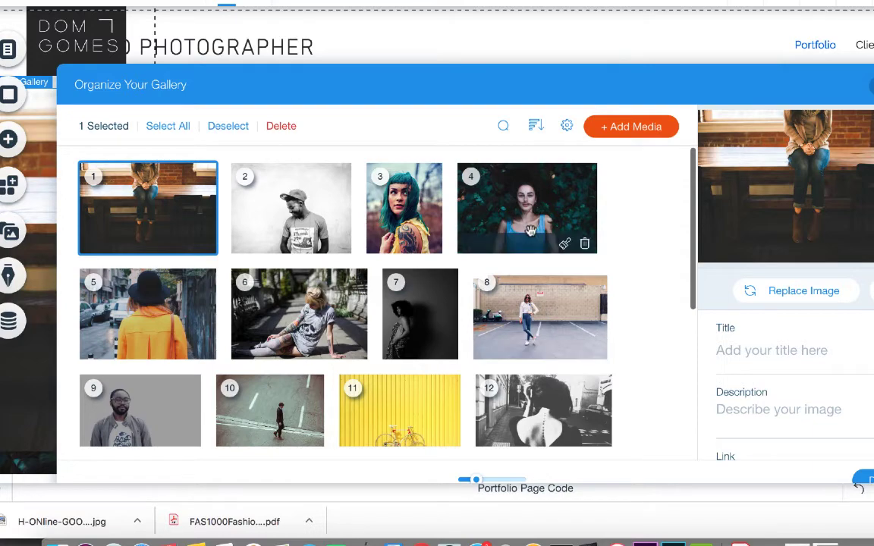
pyautogui.moveTo(446, 183); pyautogui.dragTo(87, 198)
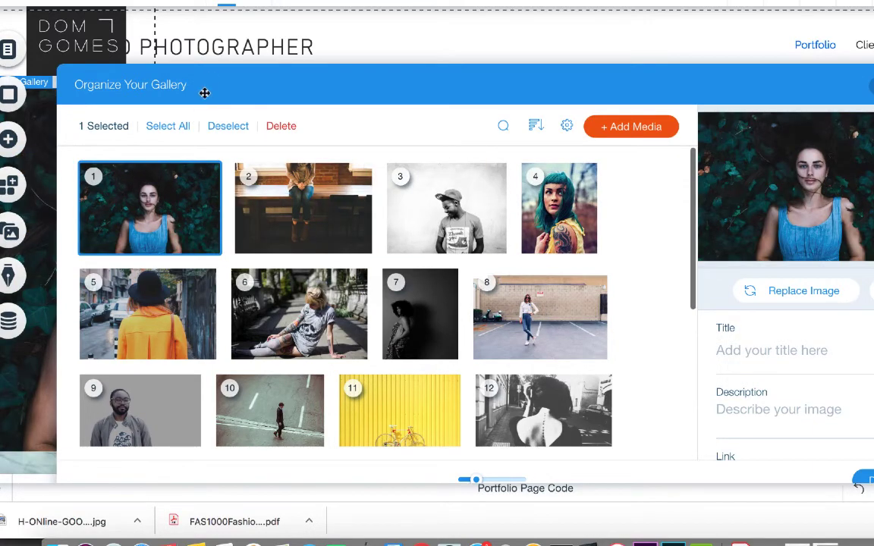
pyautogui.moveTo(202, 92); pyautogui.dragTo(343, 88)
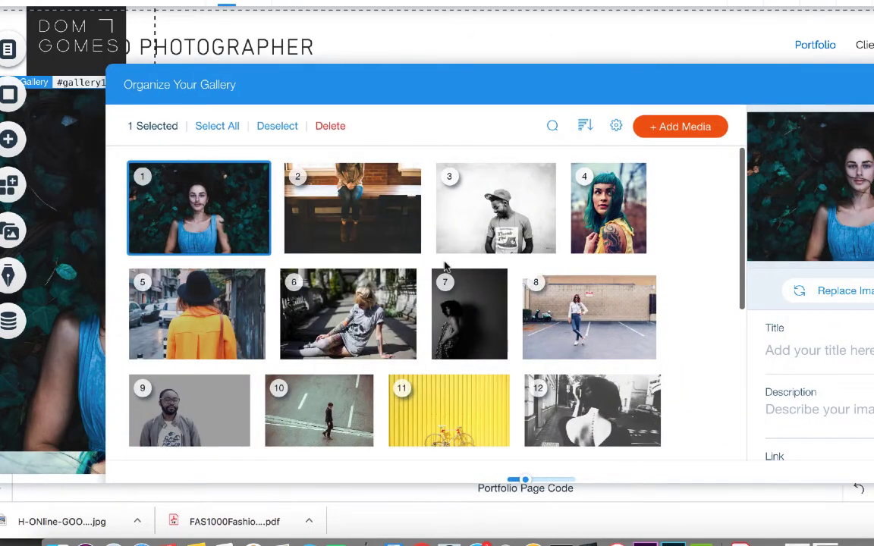
pyautogui.scroll(-2, 447, 267)
pyautogui.scroll(-4, 447, 267)
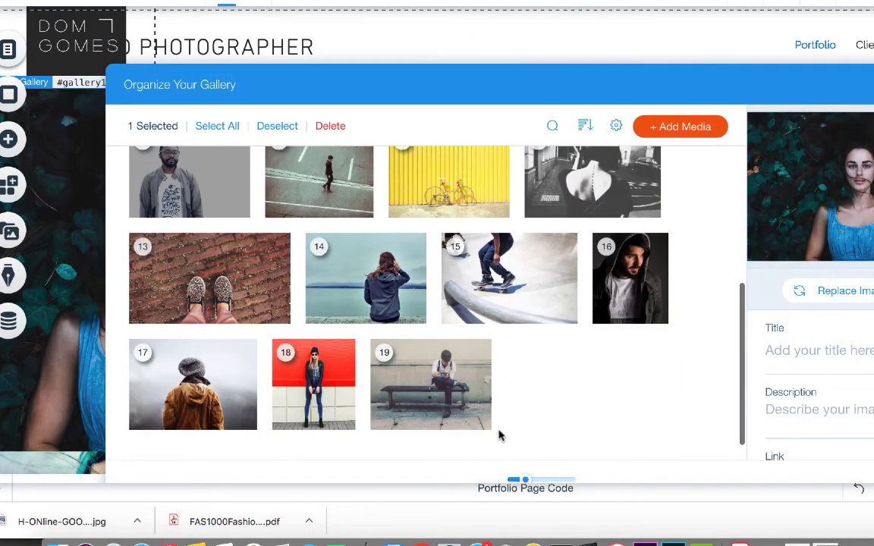
# Step: Upload HHHsdaThumbnailYoutube.jpg from the computer as a new image and add it to the Portfolio gallery
pyautogui.scroll(6, 344, 242)
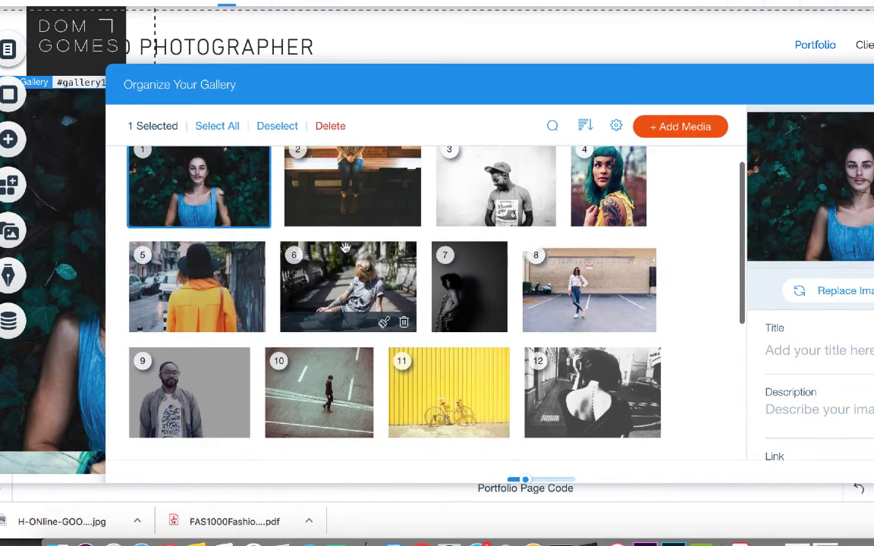
pyautogui.click(675, 128)
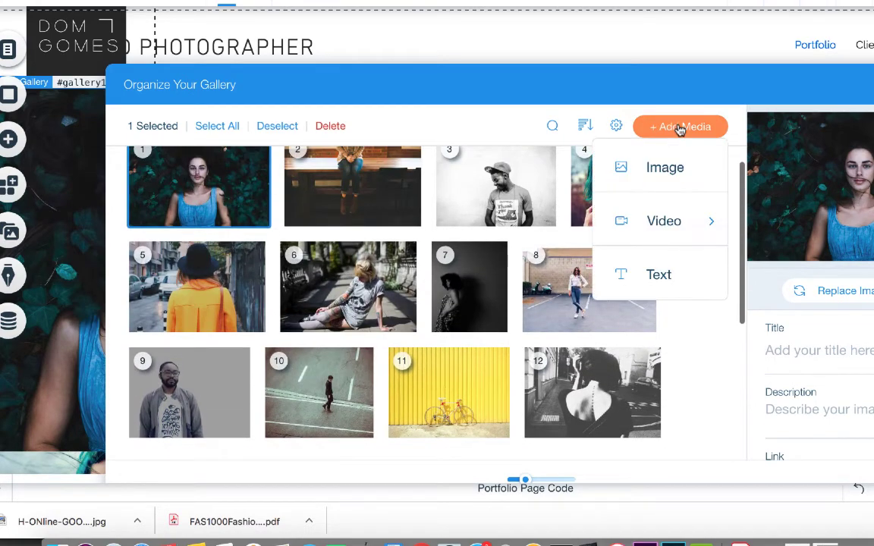
pyautogui.click(643, 176)
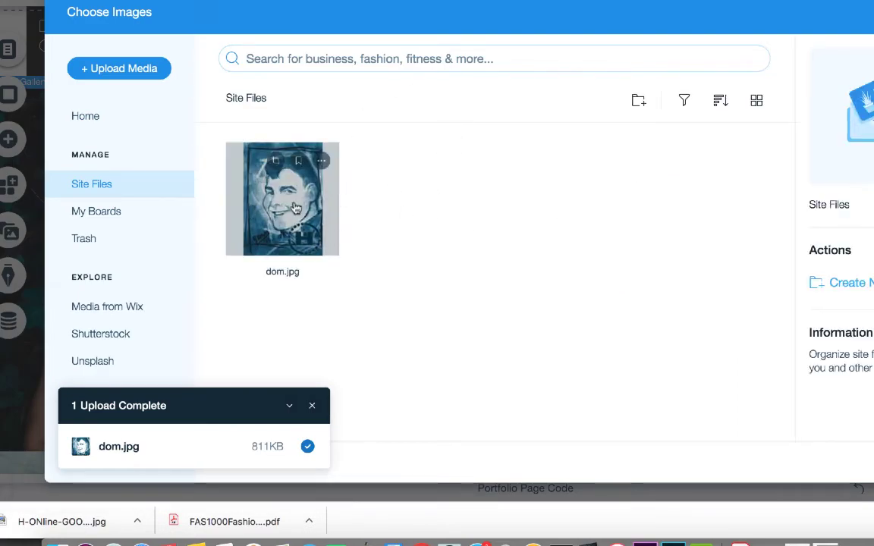
pyautogui.click(144, 68)
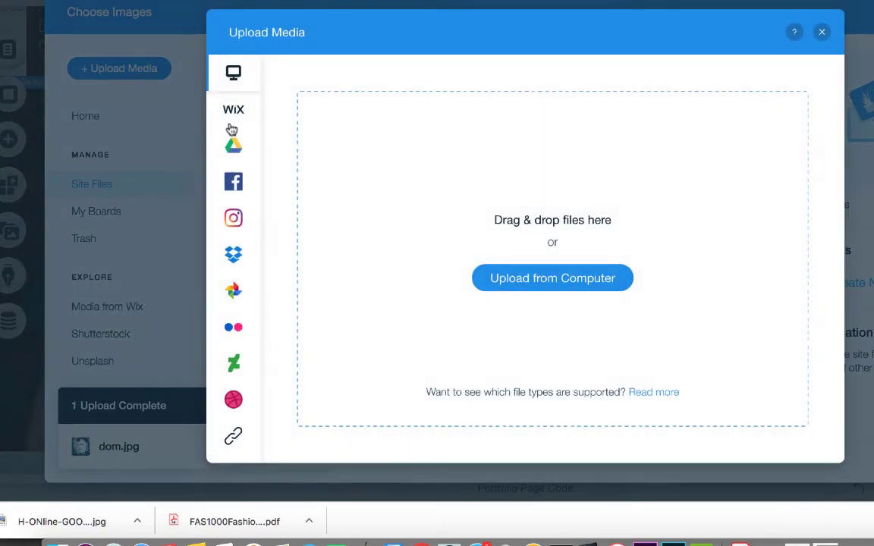
pyautogui.click(555, 279)
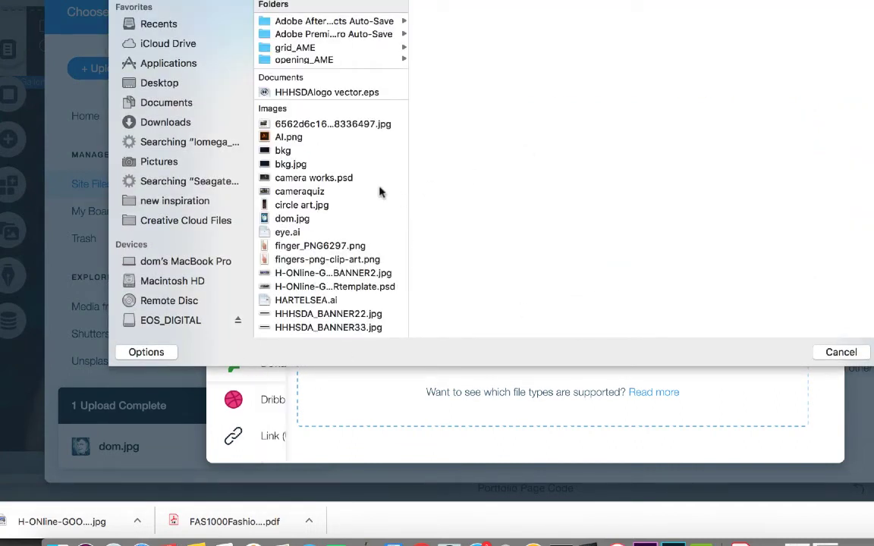
pyautogui.click(316, 179)
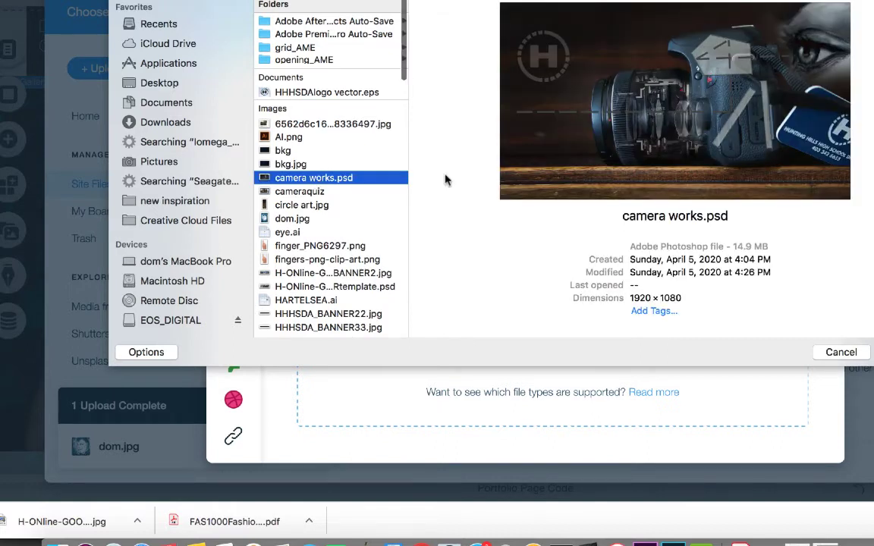
pyautogui.scroll(-5, 331, 228)
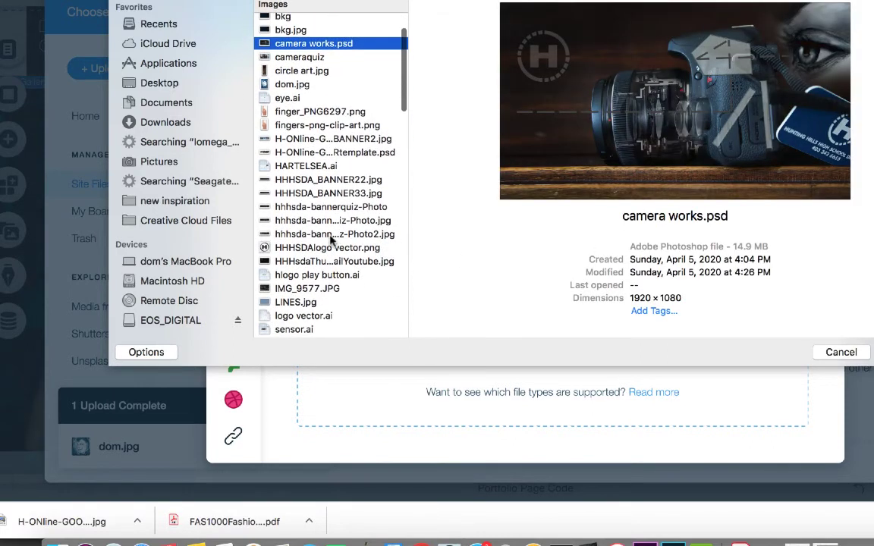
pyautogui.click(338, 261)
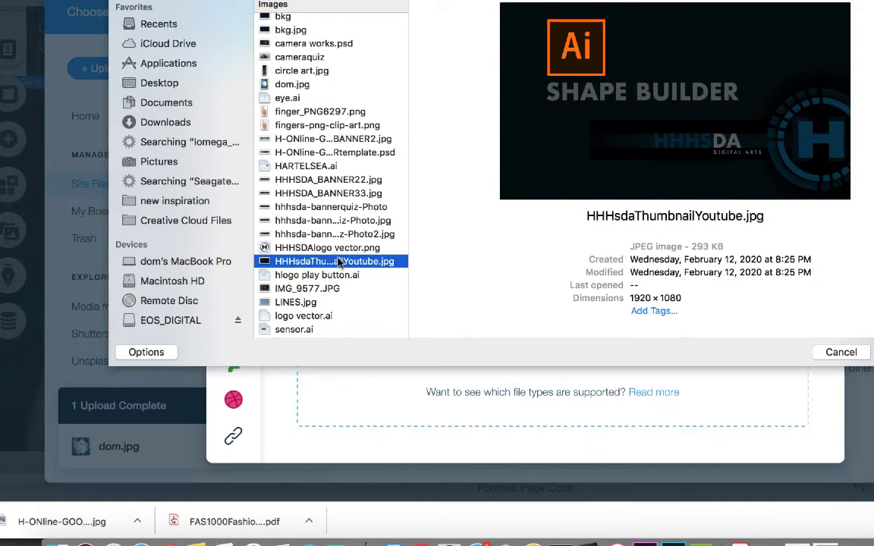
pyautogui.press('Return')
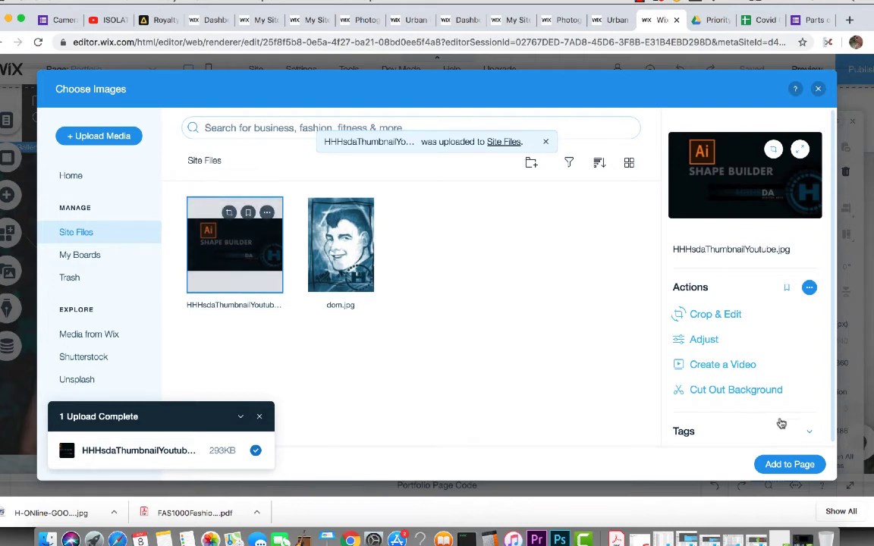
pyautogui.click(790, 464)
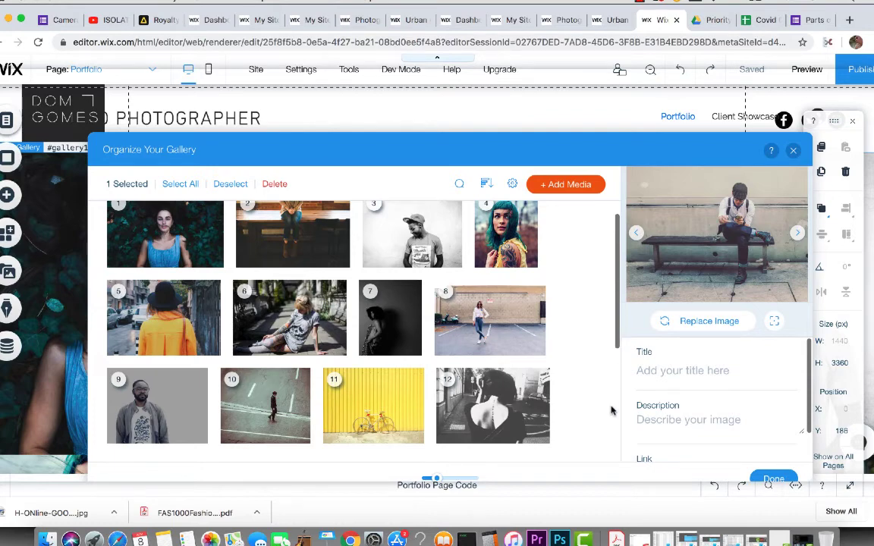
# Step: Move the newly added Shape Builder image from the end of the gallery to first place
pyautogui.scroll(-5, 610, 410)
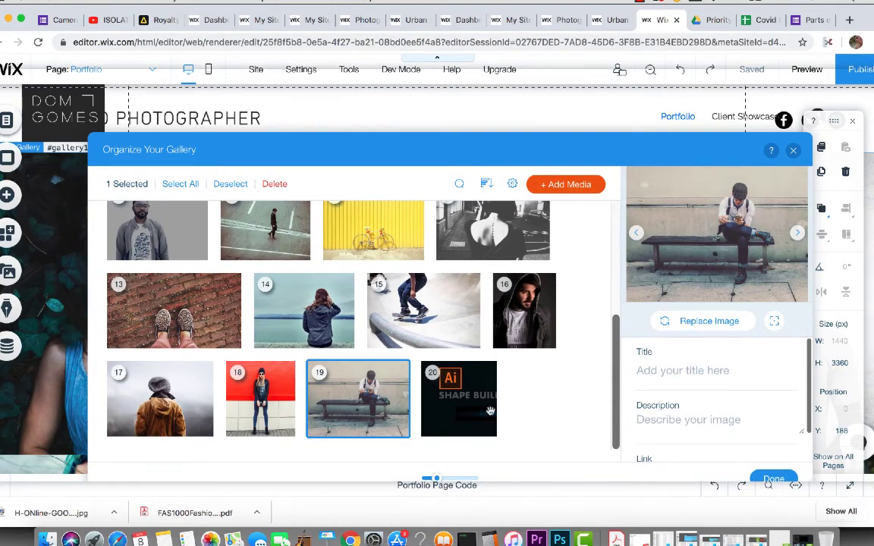
pyautogui.moveTo(489, 410); pyautogui.dragTo(313, 262)
pyautogui.scroll(2, 265, 313)
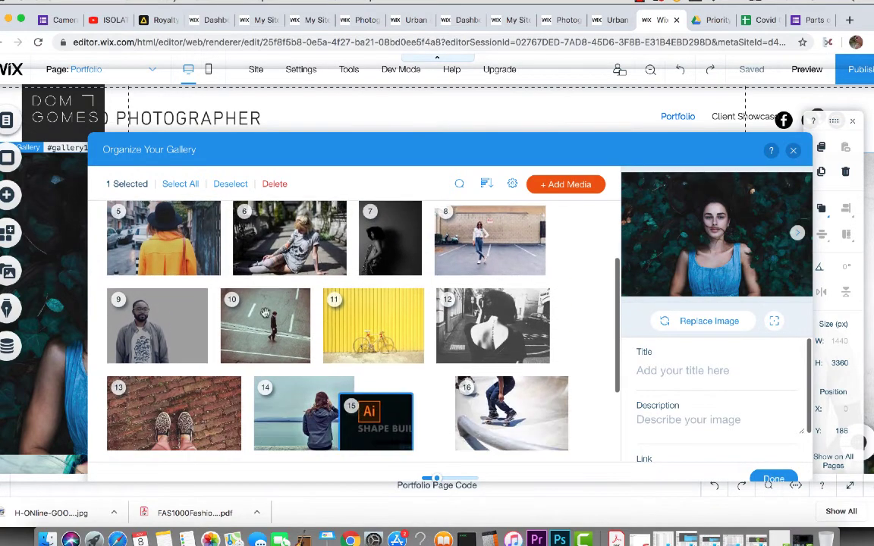
pyautogui.moveTo(265, 312); pyautogui.dragTo(254, 250)
pyautogui.scroll(3, 255, 292)
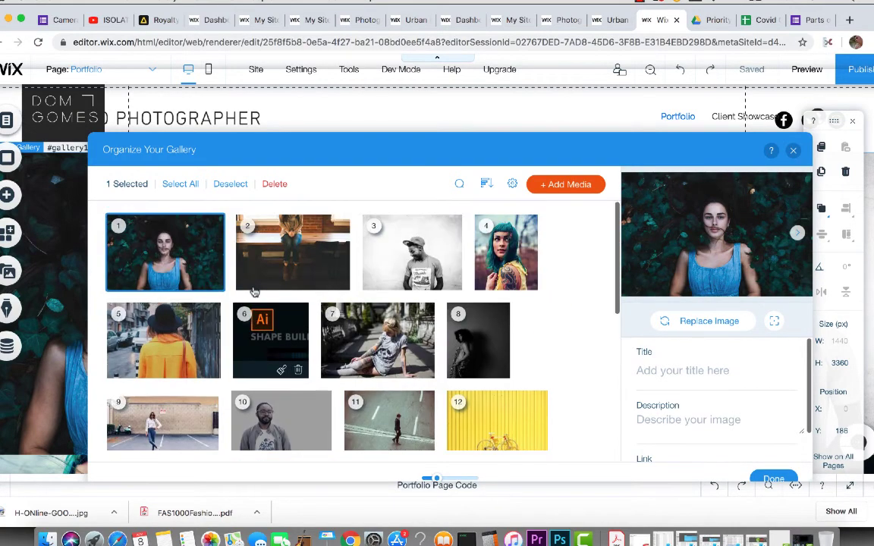
pyautogui.moveTo(244, 332); pyautogui.dragTo(119, 244)
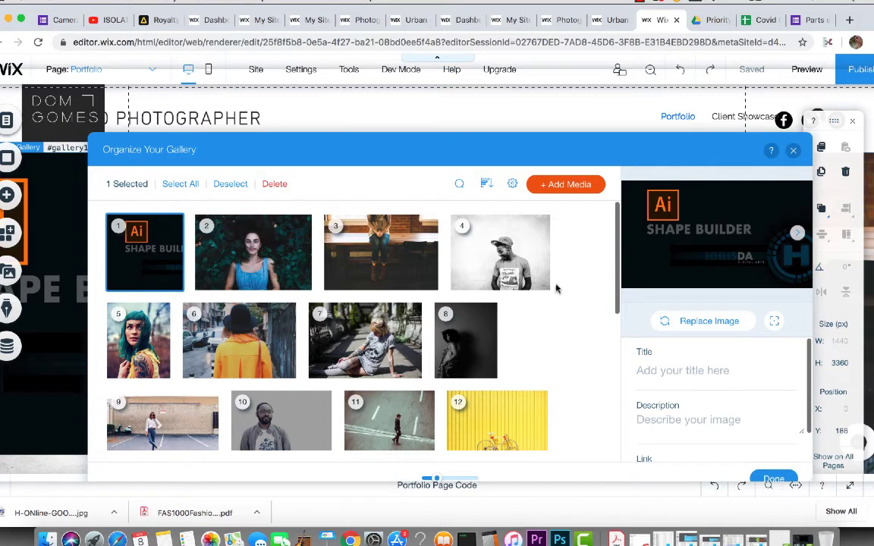
# Step: Finish organizing the gallery and preview the Portfolio page before returning to the editor
pyautogui.scroll(-5, 556, 292)
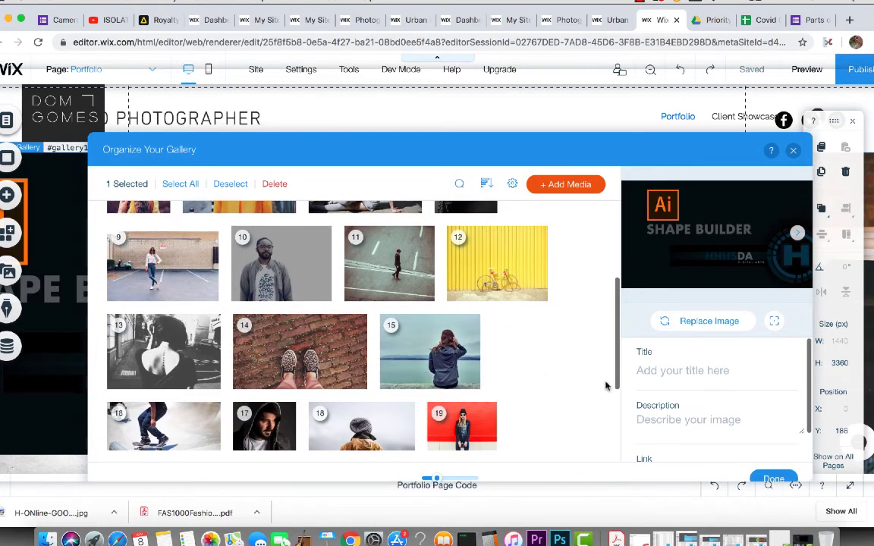
pyautogui.moveTo(683, 144); pyautogui.dragTo(663, 144)
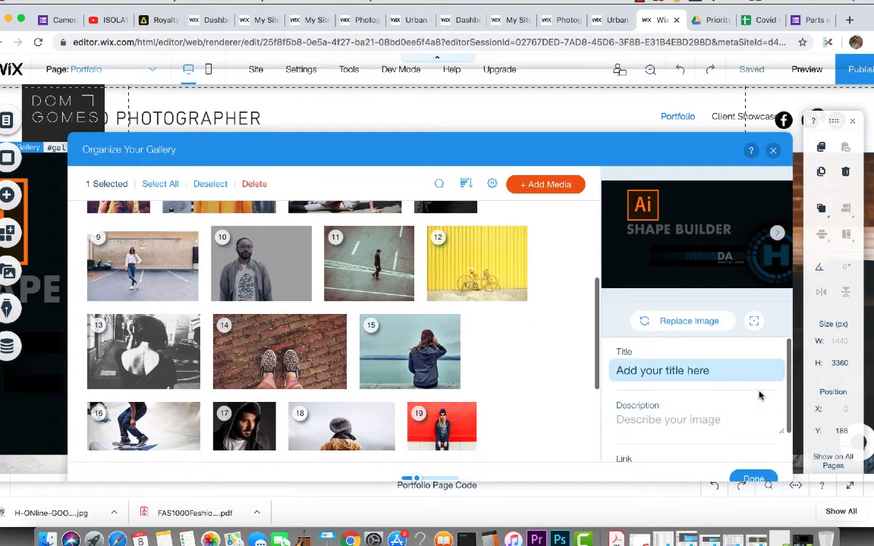
pyautogui.click(751, 478)
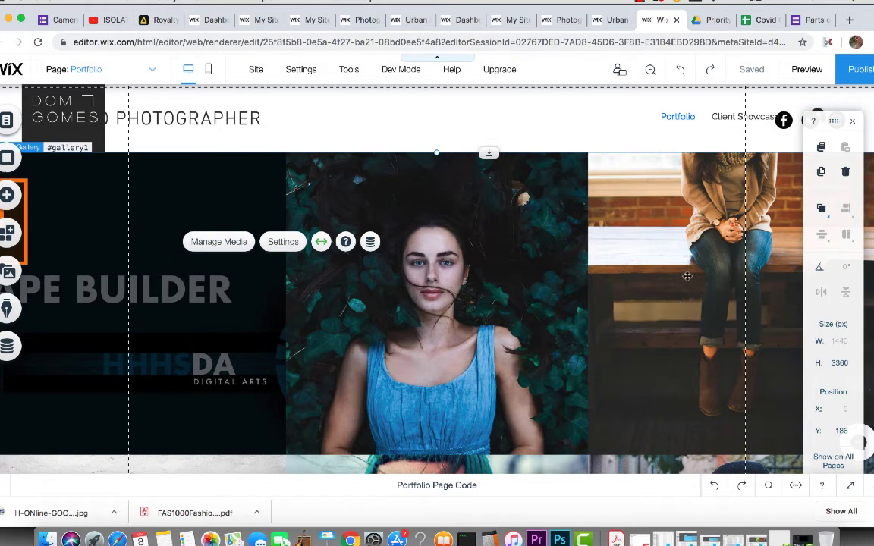
pyautogui.click(803, 69)
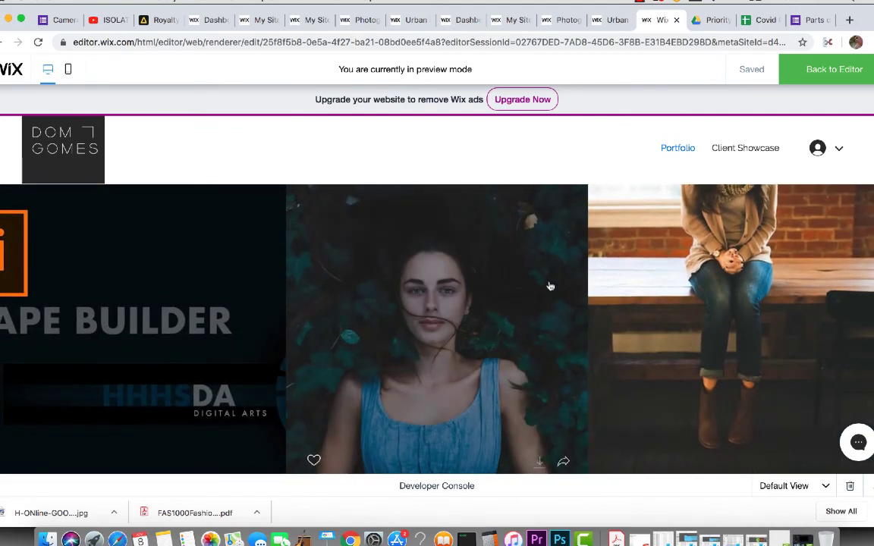
pyautogui.click(834, 72)
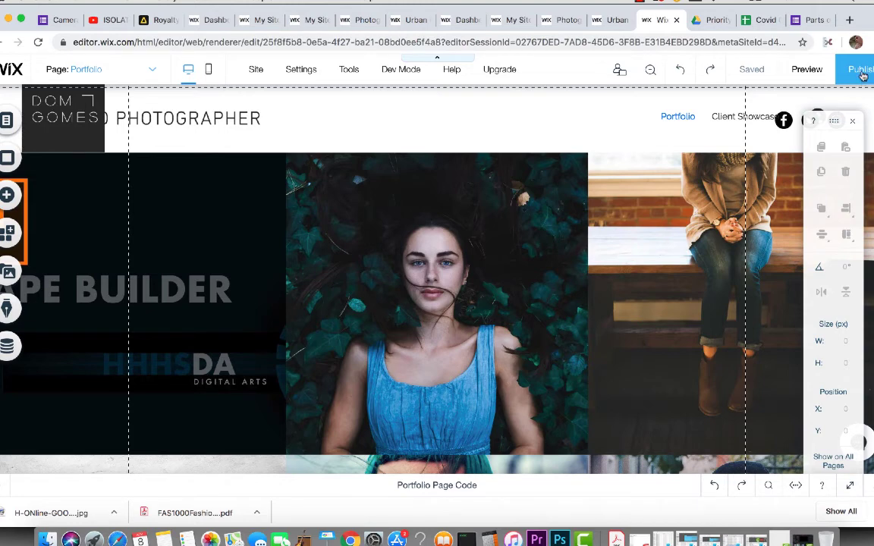
# Step: Publish the site and check the full web address it is published under
pyautogui.click(861, 69)
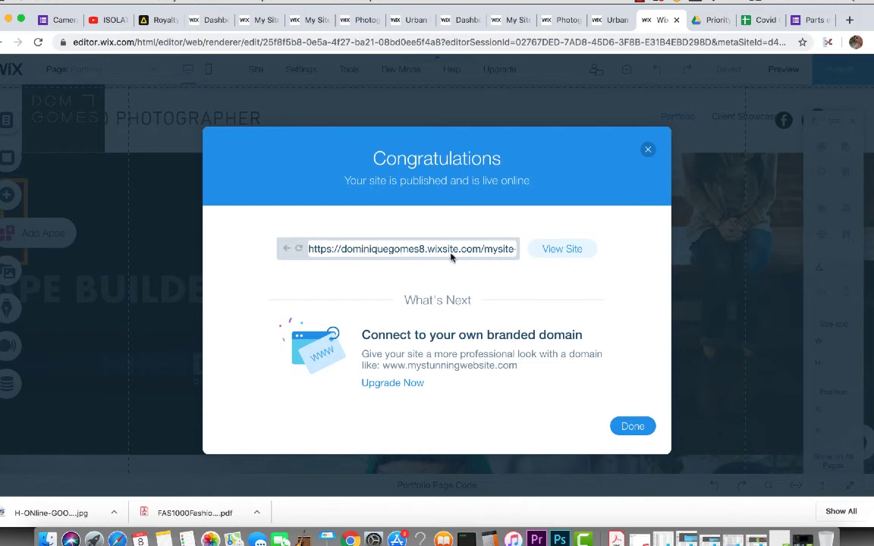
pyautogui.moveTo(452, 257); pyautogui.dragTo(516, 253)
pyautogui.click(490, 251)
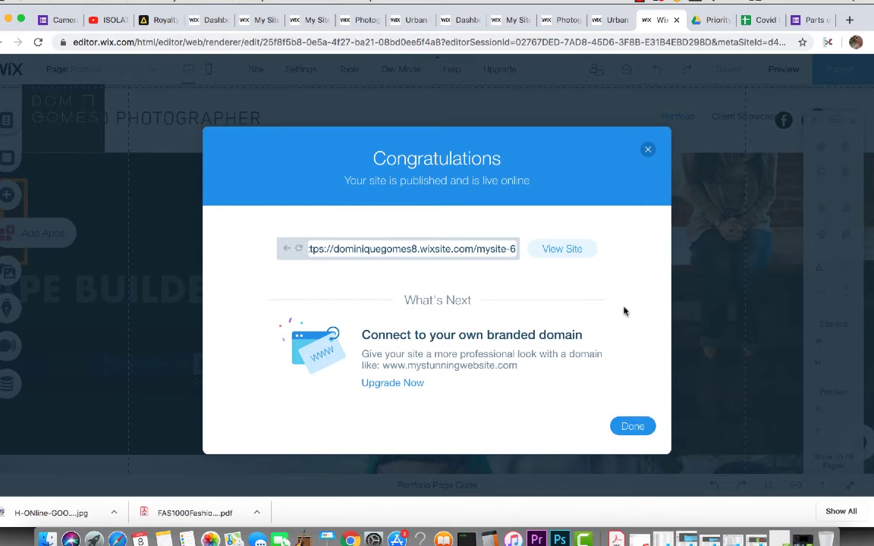
# Step: View the live site from its Welcome page through to the Portfolio page, then close it and dismiss the publishing and mobile dialogs
pyautogui.click(563, 249)
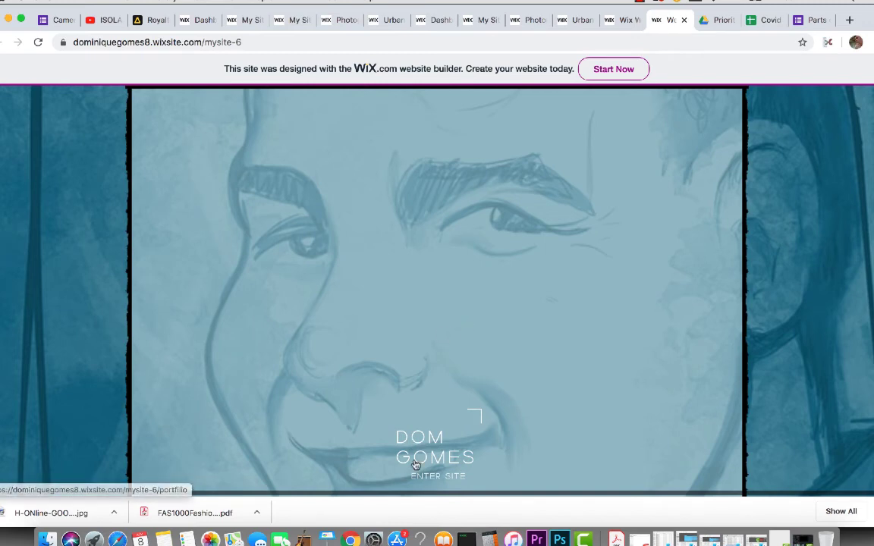
pyautogui.click(437, 477)
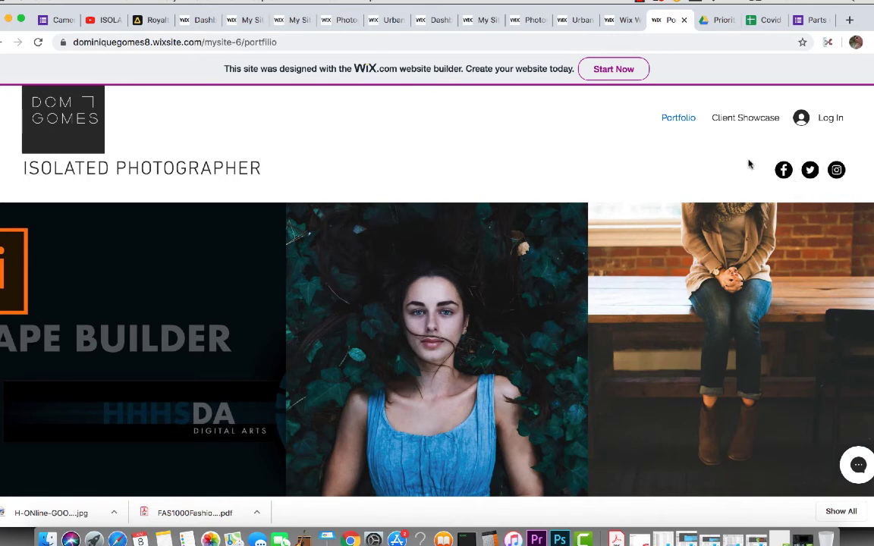
pyautogui.click(683, 21)
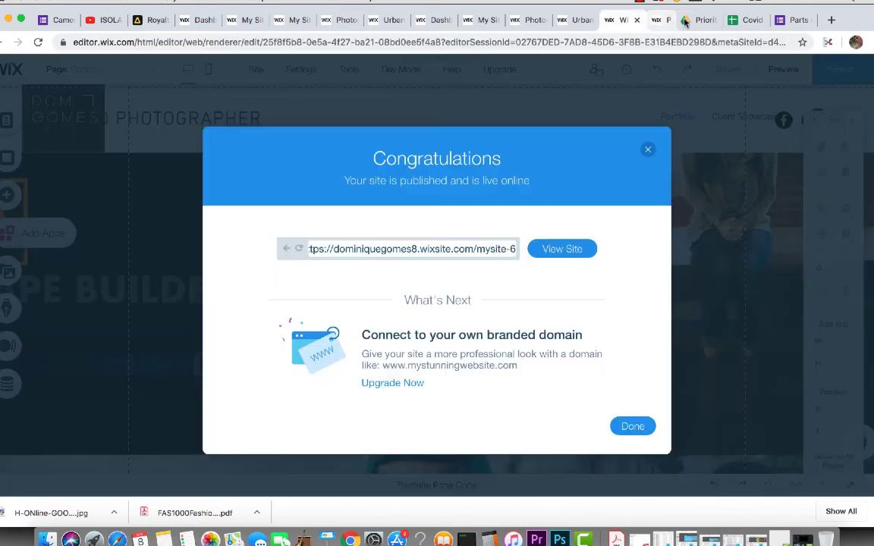
pyautogui.click(632, 427)
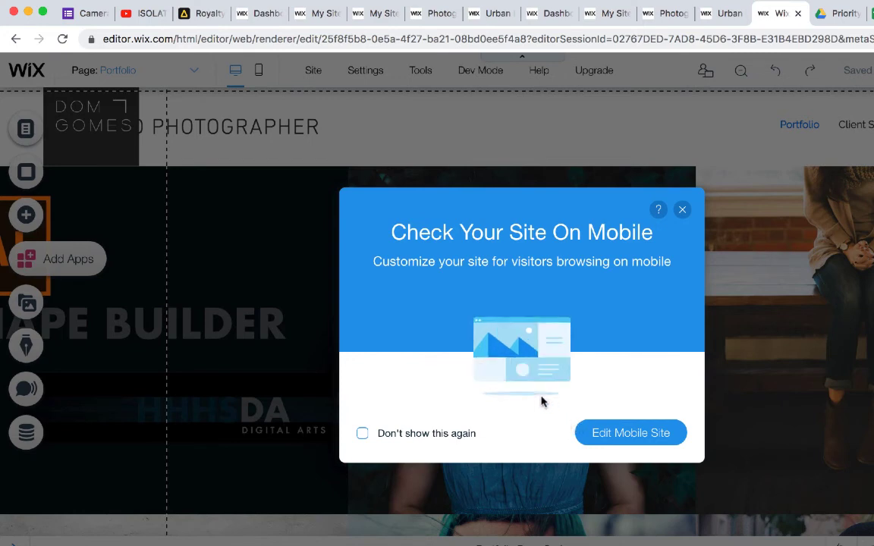
pyautogui.click(683, 210)
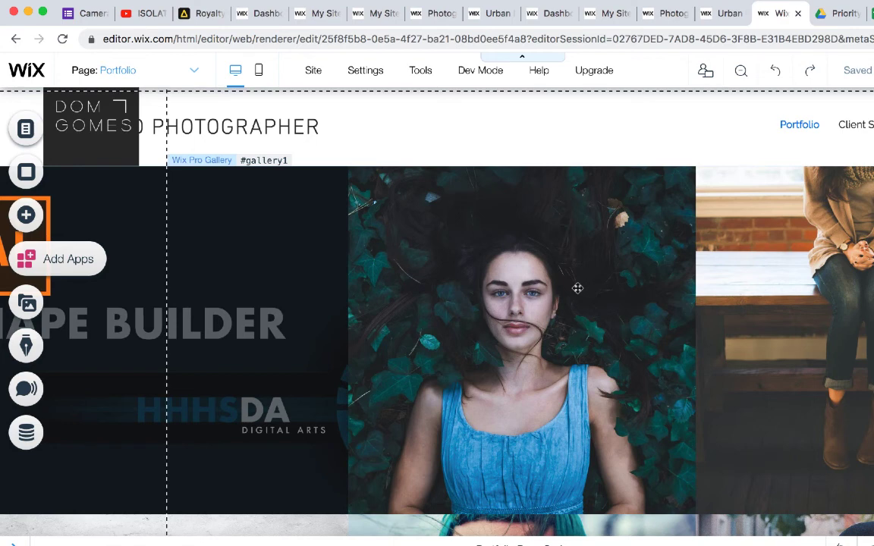
# Step: Save the site and publish the saved version again
pyautogui.scroll(2, 577, 288)
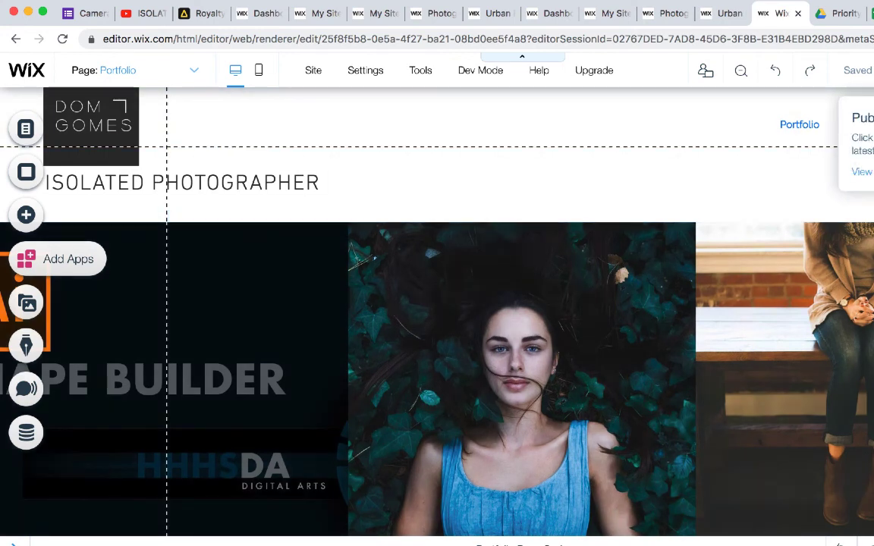
pyautogui.moveTo(312, 77)
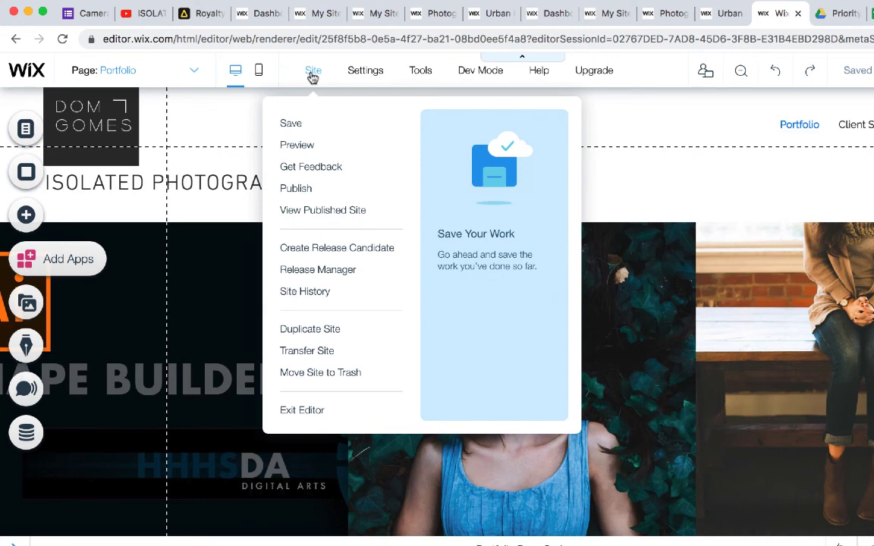
pyautogui.click(295, 125)
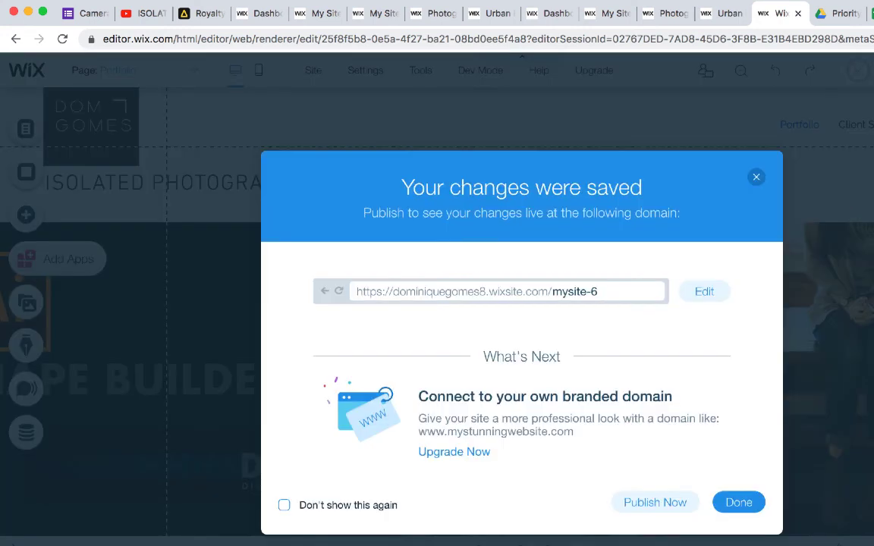
pyautogui.click(667, 508)
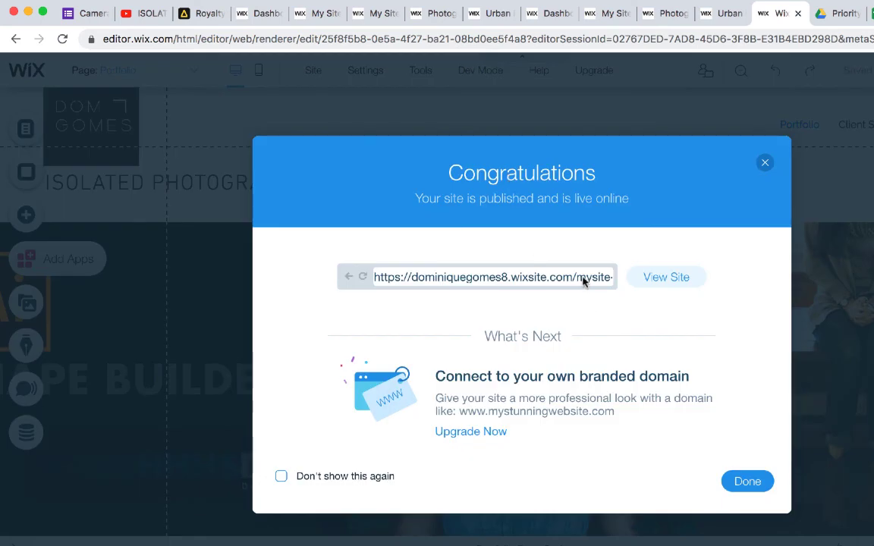
pyautogui.click(748, 482)
# Step: Exit the editor and look through the account's list of sites, including the new Mysite 6
pyautogui.moveTo(307, 71)
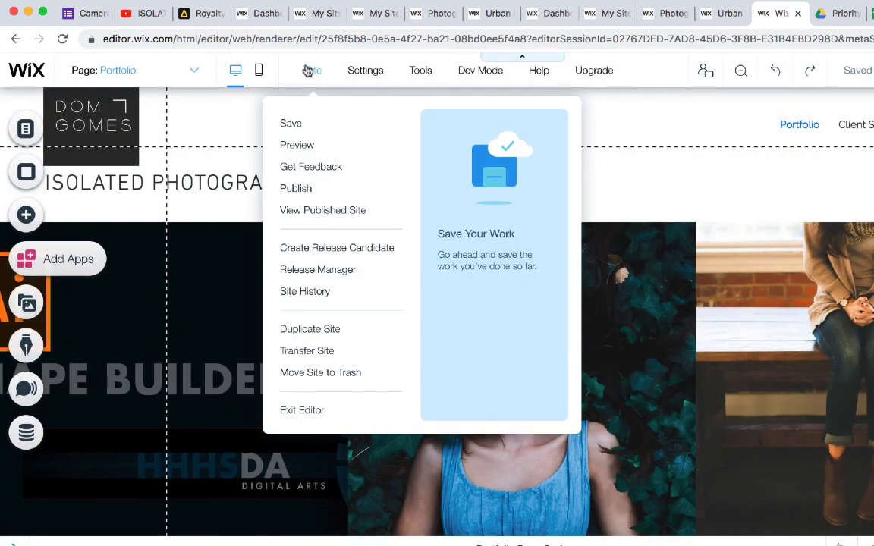
pyautogui.click(299, 412)
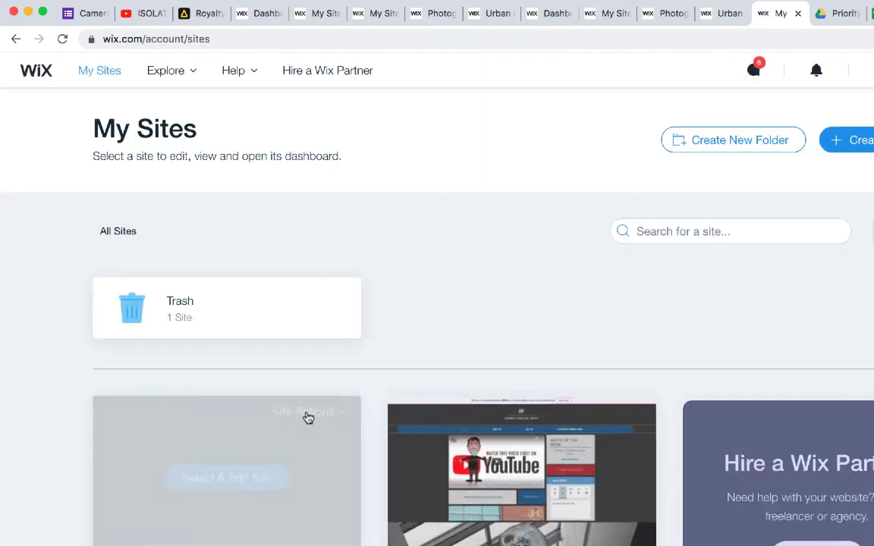
pyautogui.scroll(-3, 215, 478)
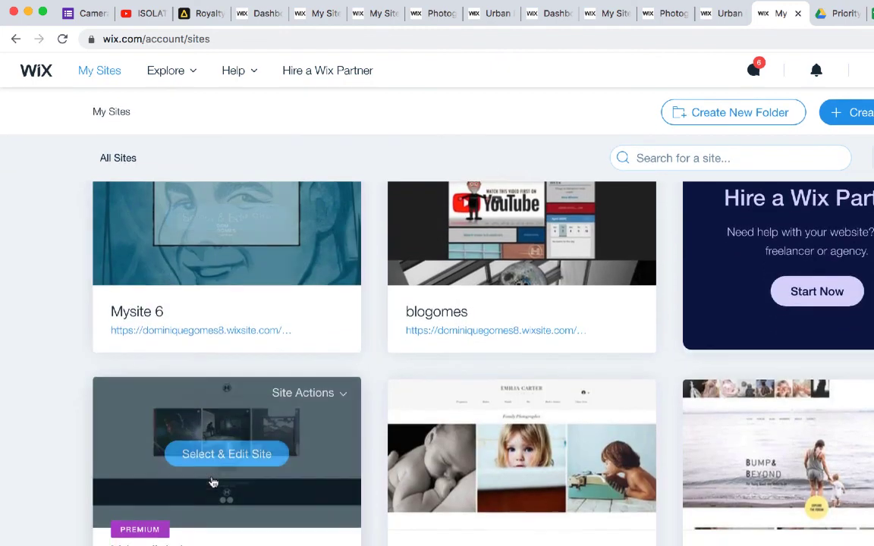
pyautogui.scroll(1, 213, 482)
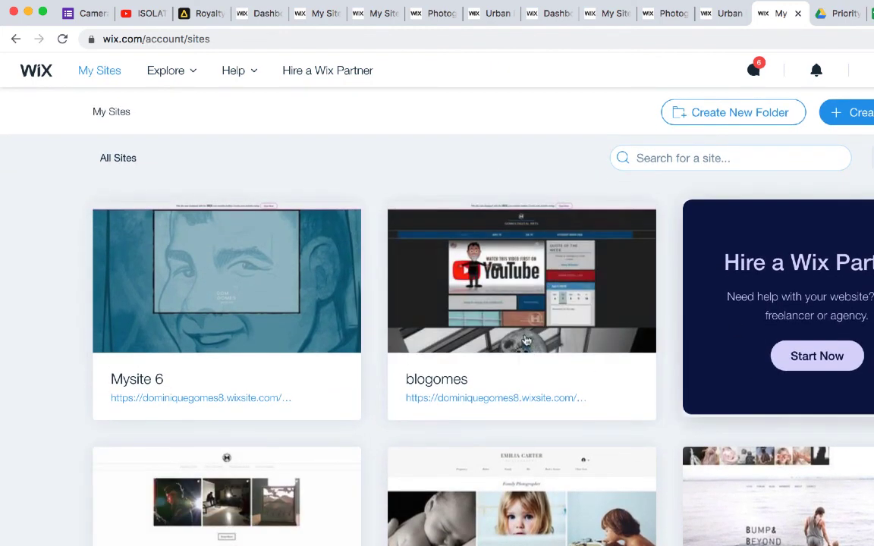
pyautogui.scroll(-5, 506, 433)
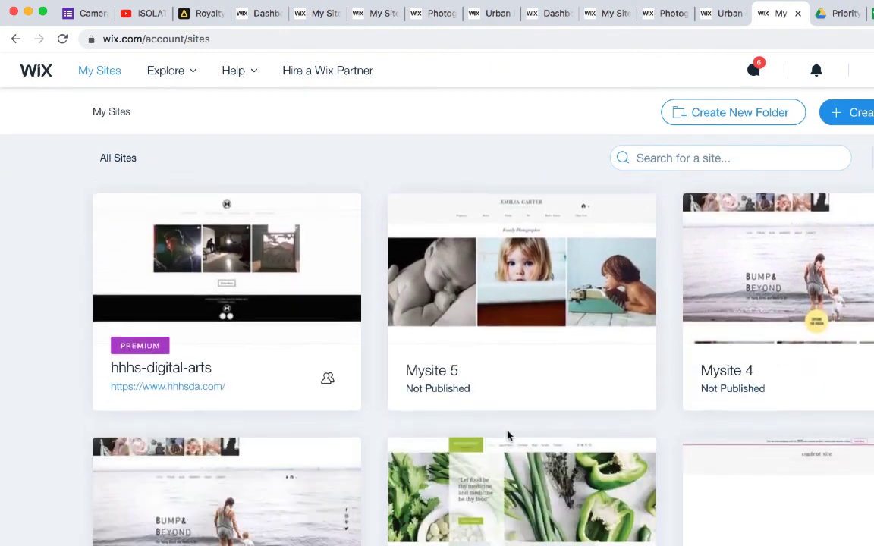
pyautogui.scroll(6, 507, 433)
pyautogui.scroll(3, 509, 435)
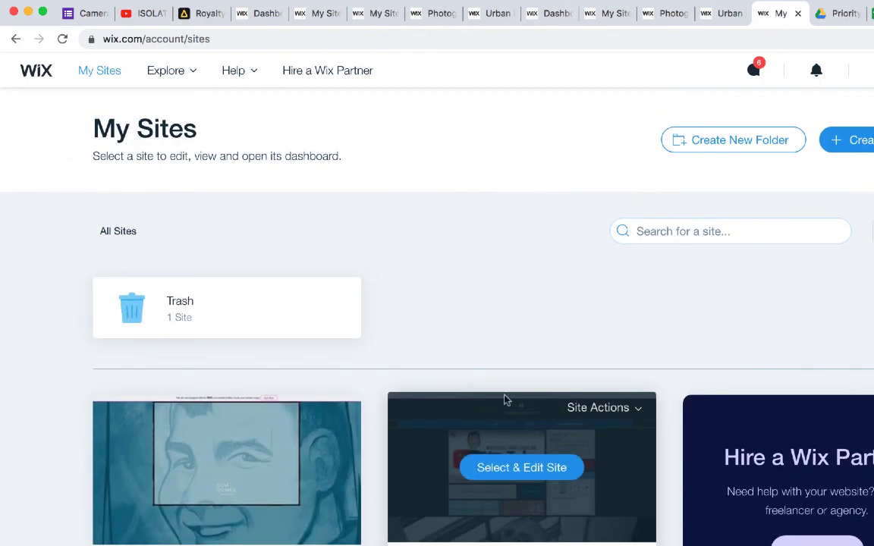